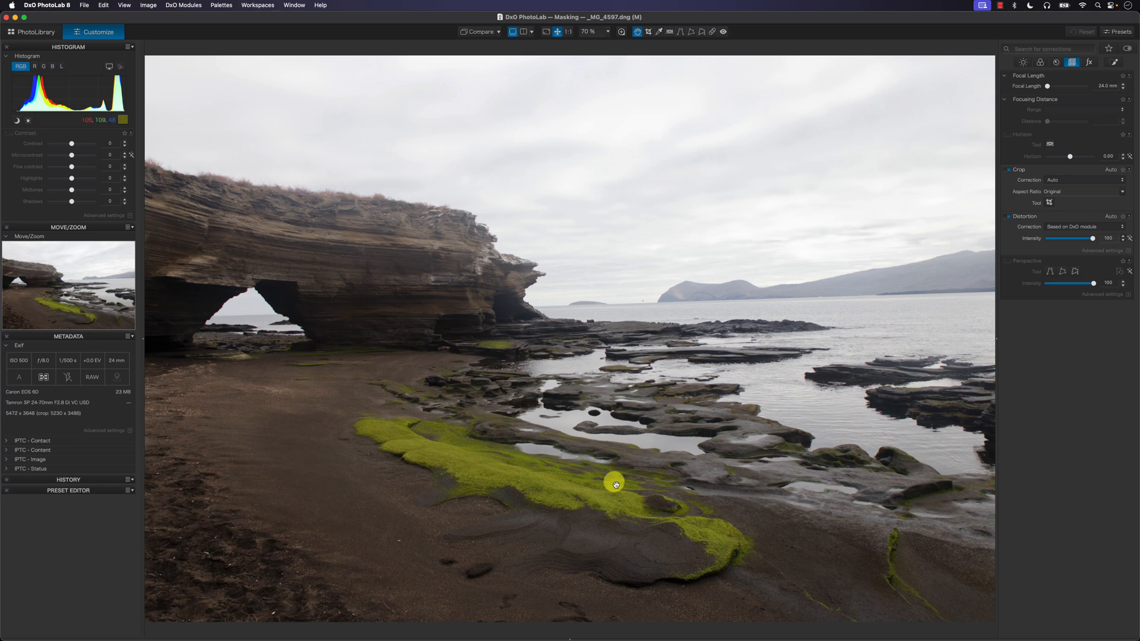
# Step: Remove the small bird above the sea horizon with the ReTouch tool in Repair mode, using clean sky as the source
pyautogui.click(569, 32)
pyautogui.moveTo(598, 496); pyautogui.dragTo(585, 301)
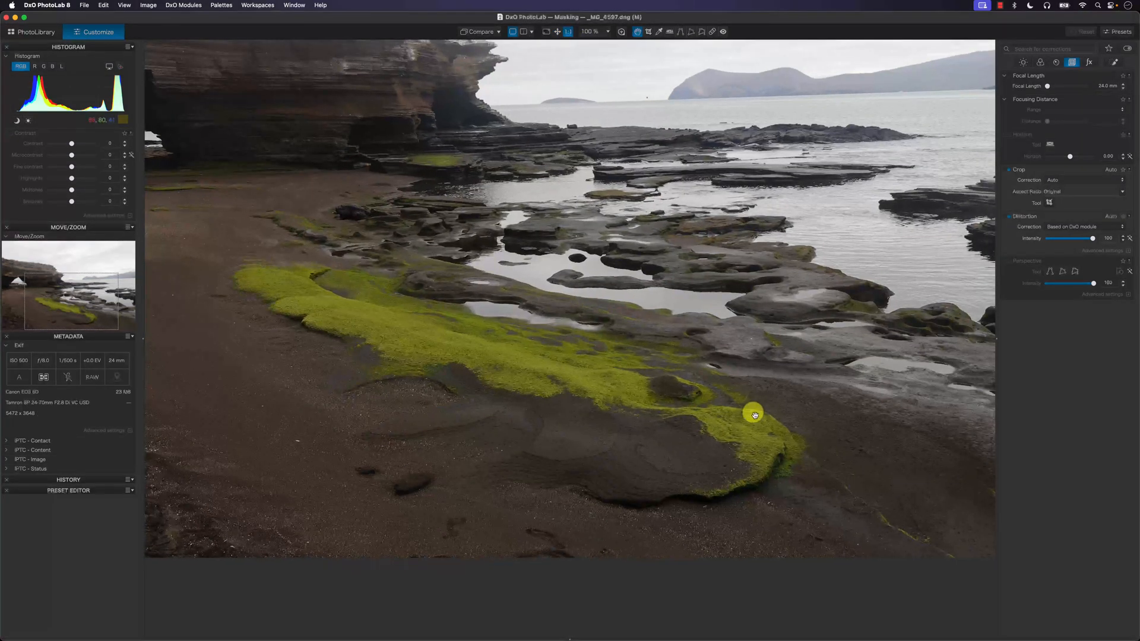
pyautogui.moveTo(722, 365); pyautogui.dragTo(631, 451)
pyautogui.moveTo(576, 416); pyautogui.dragTo(770, 432)
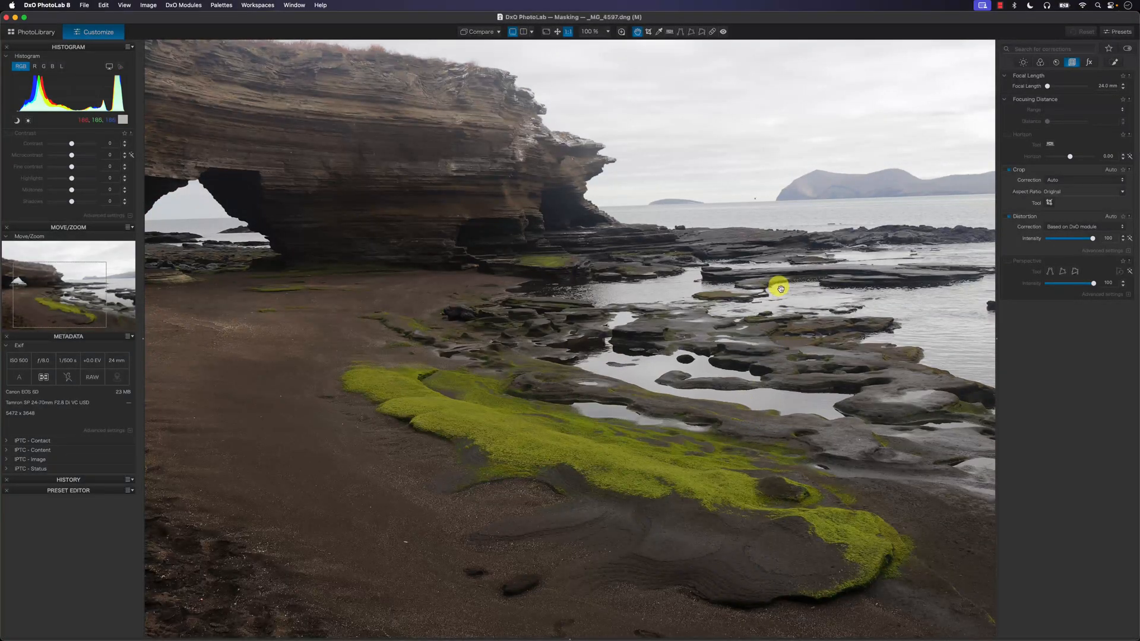
pyautogui.moveTo(781, 289); pyautogui.dragTo(677, 497)
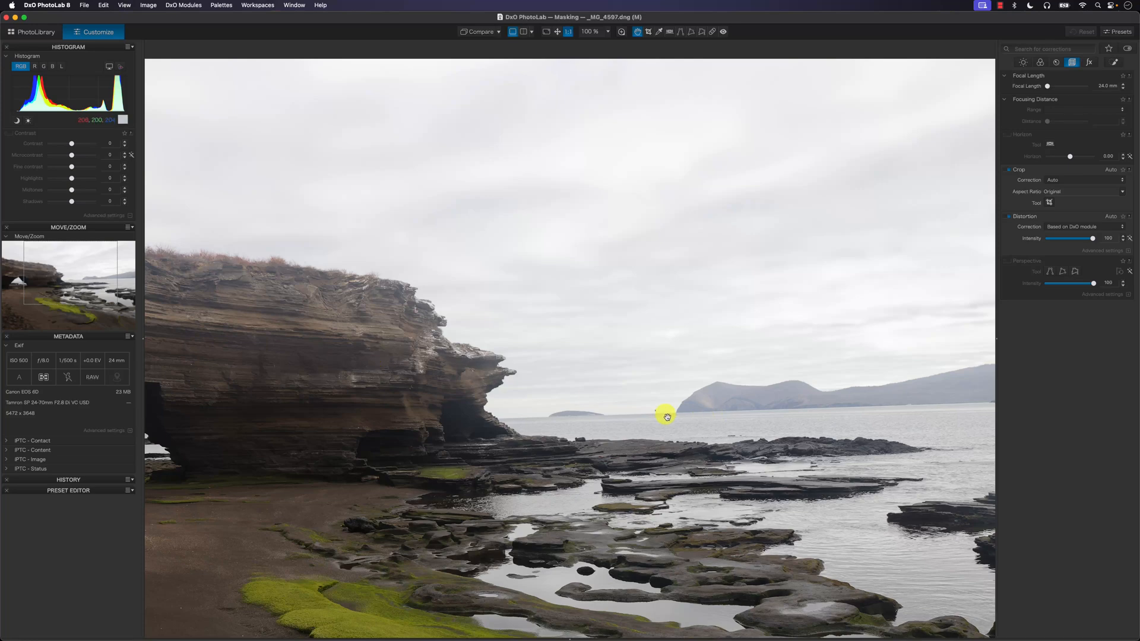
pyautogui.scroll(10, 666, 417)
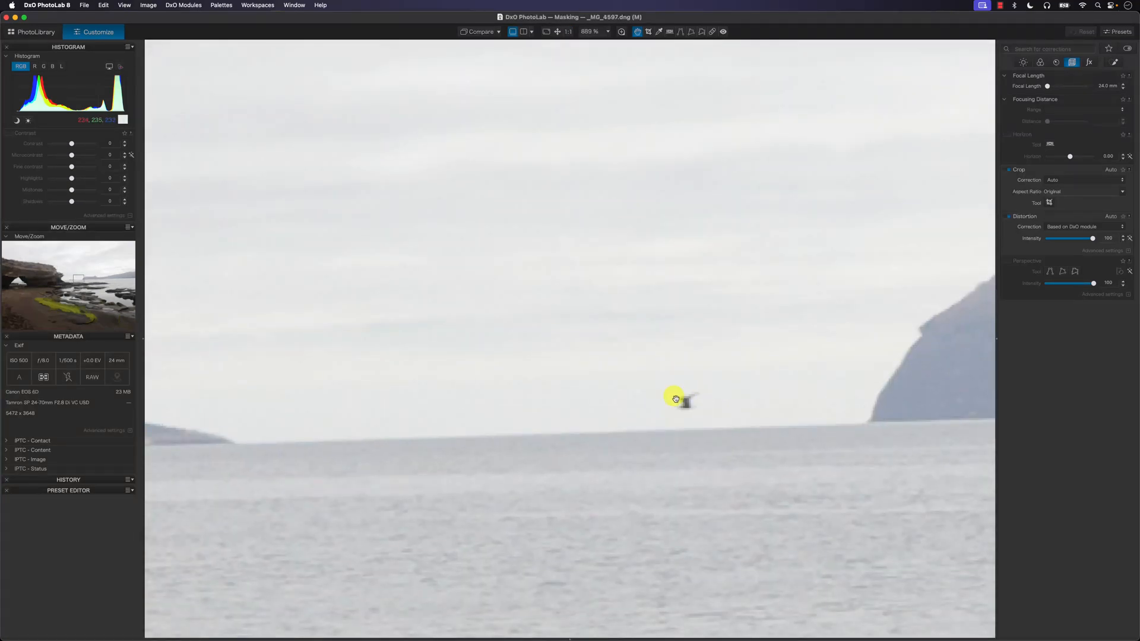
pyautogui.click(713, 32)
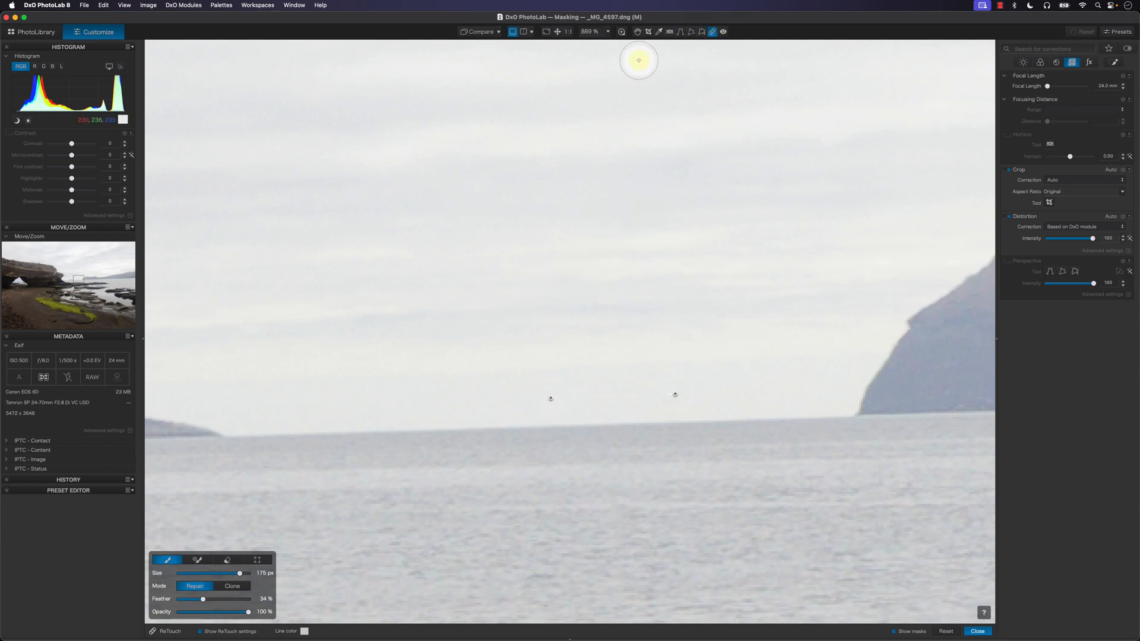
pyautogui.click(637, 32)
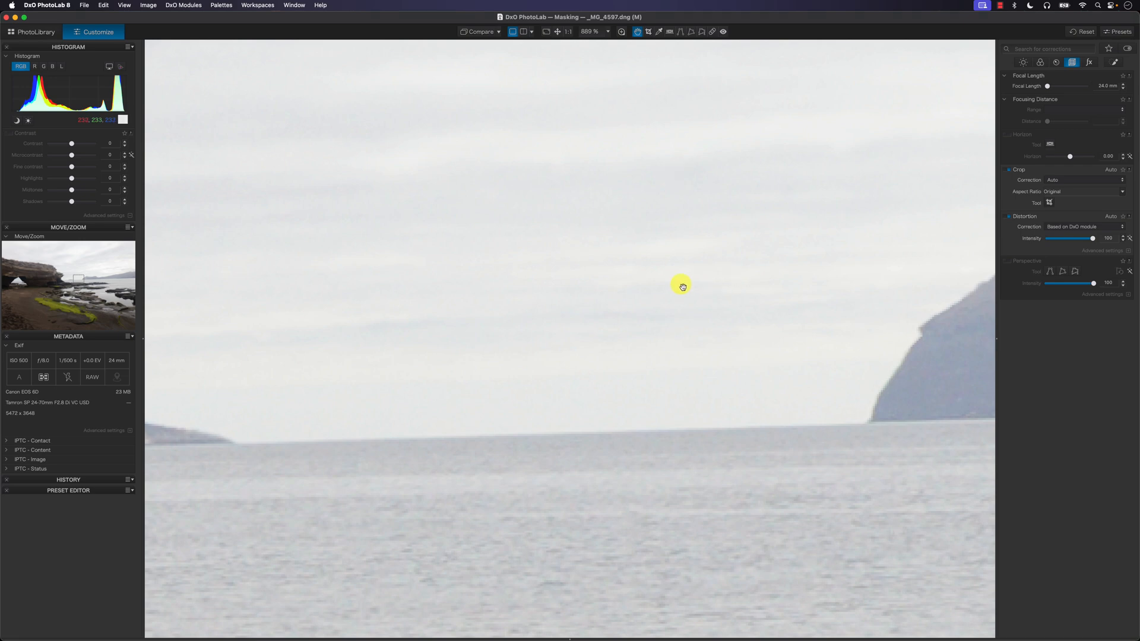
# Step: Level the photo by aligning the Horizon tool's guide line with the sea horizon and apply the correction
pyautogui.scroll(-10, 682, 286)
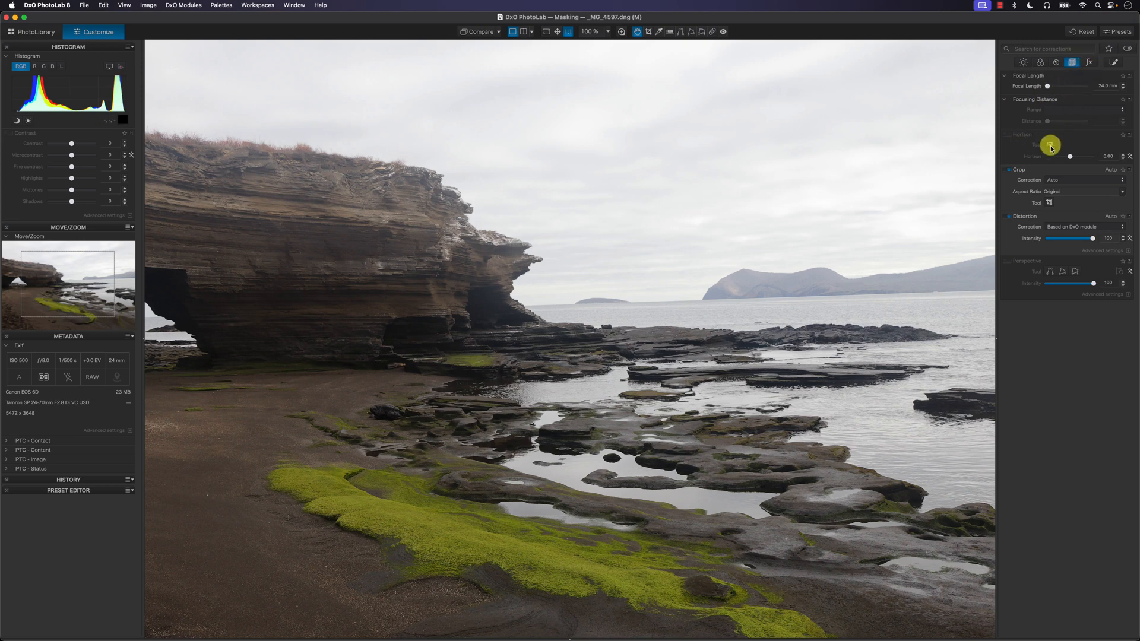
pyautogui.click(1050, 146)
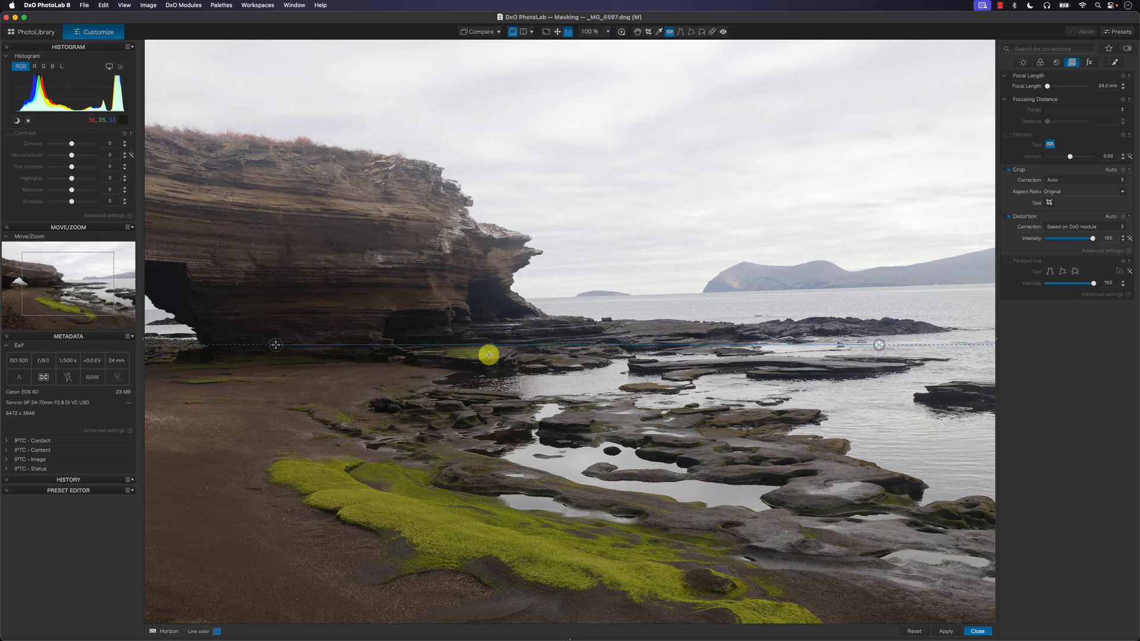
pyautogui.moveTo(884, 349); pyautogui.dragTo(878, 288)
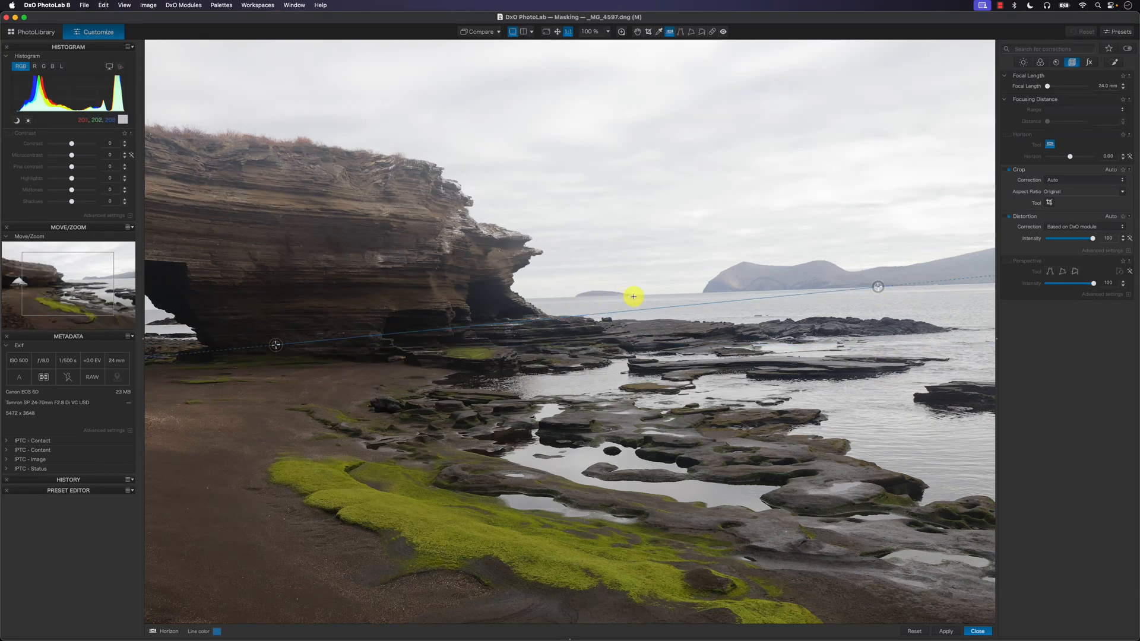
pyautogui.moveTo(276, 344); pyautogui.dragTo(284, 307)
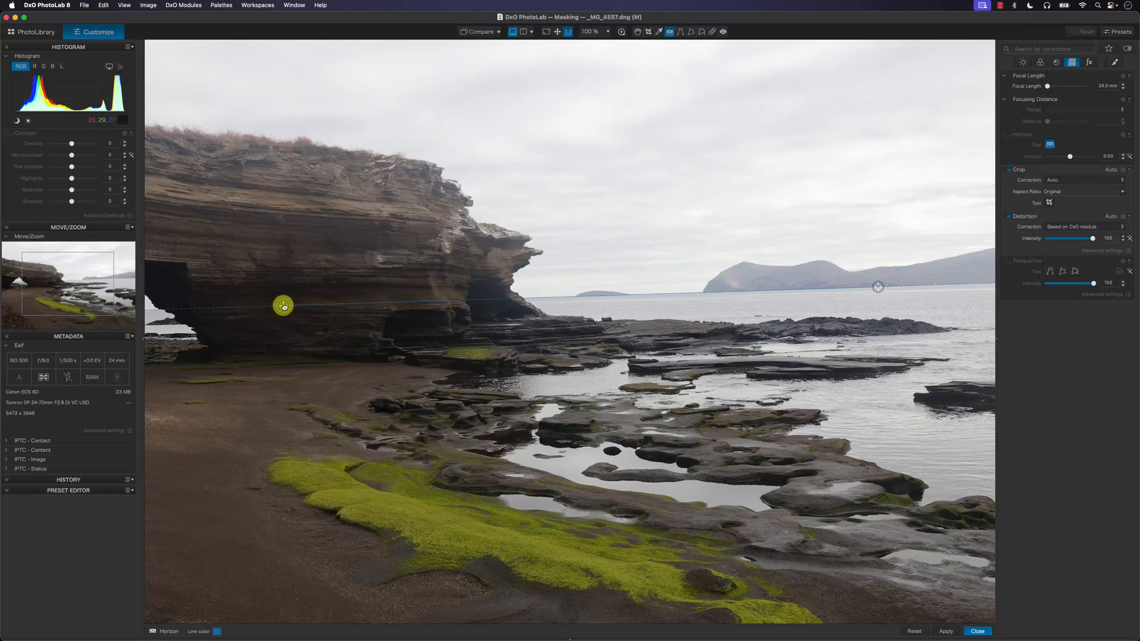
pyautogui.click(946, 631)
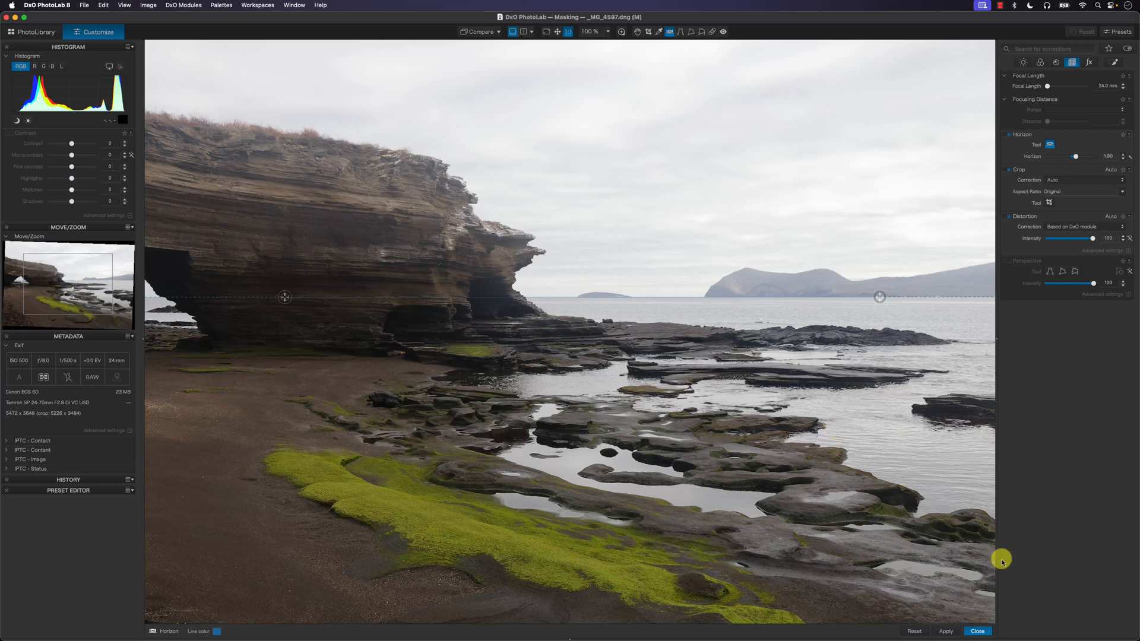
pyautogui.click(986, 632)
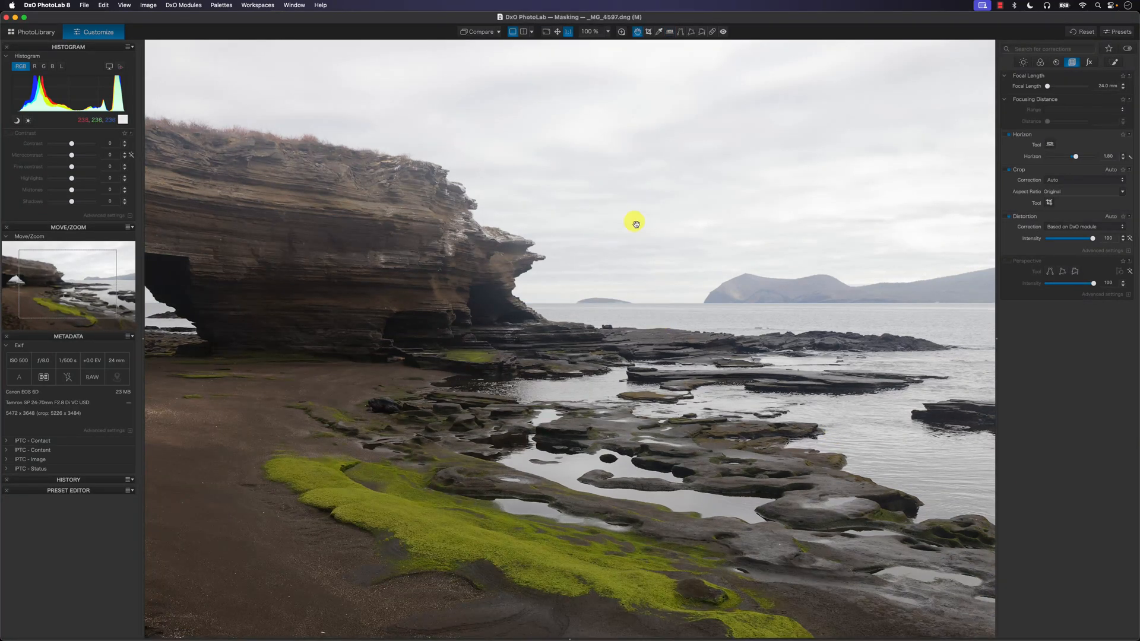
# Step: Add a Graduated Filter local adjustment over the sky, fading out downward just past the sea horizon
pyautogui.click(557, 34)
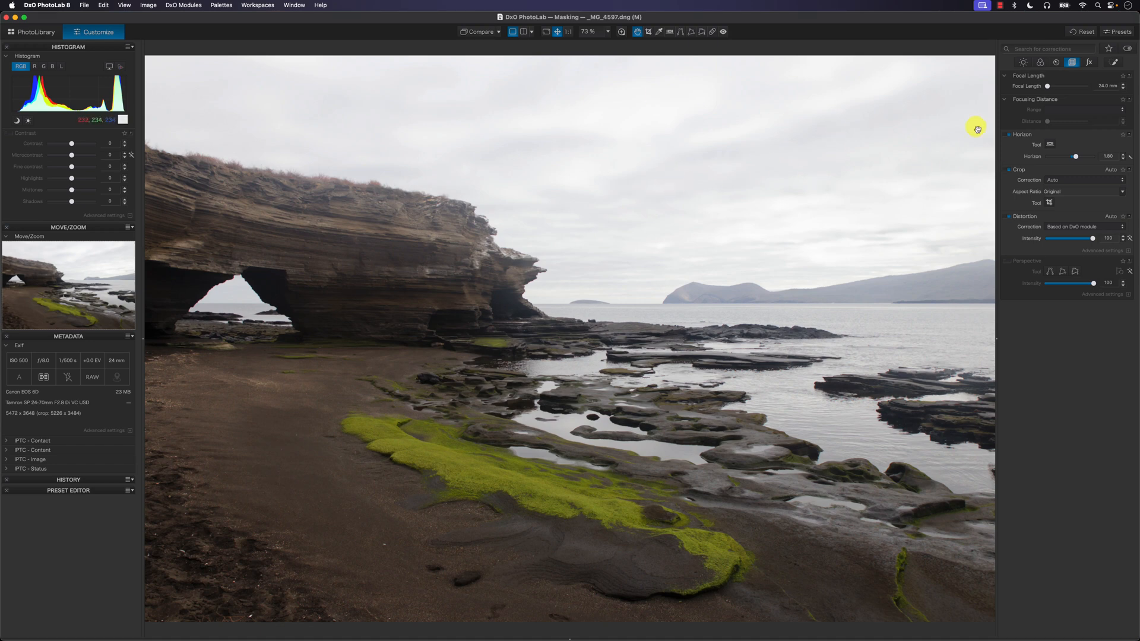
pyautogui.click(1114, 63)
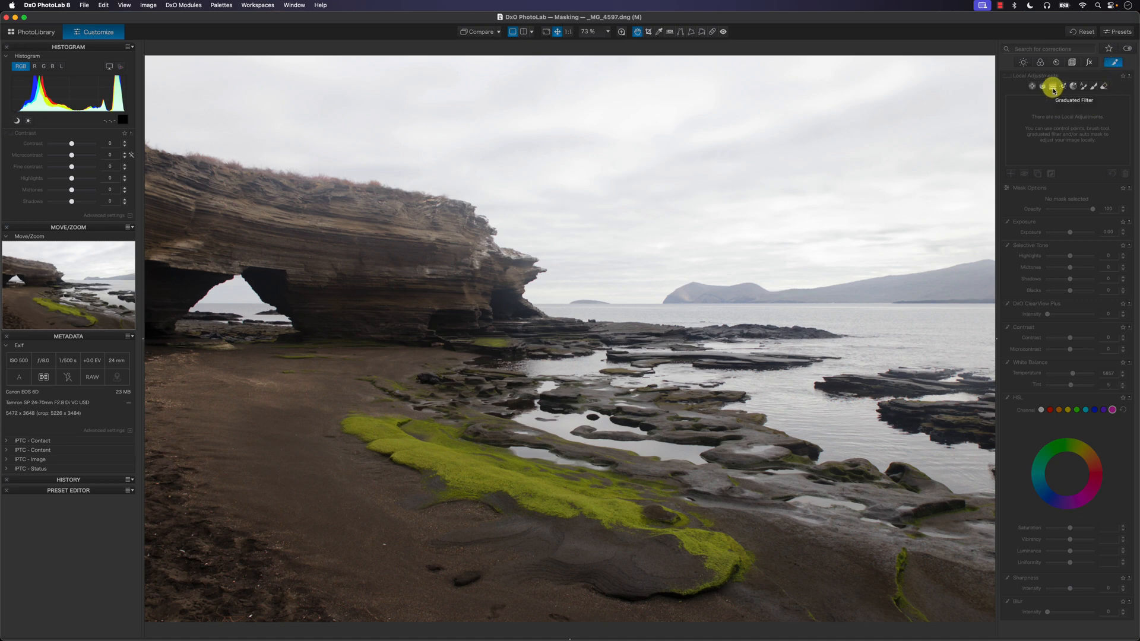
pyautogui.click(1053, 88)
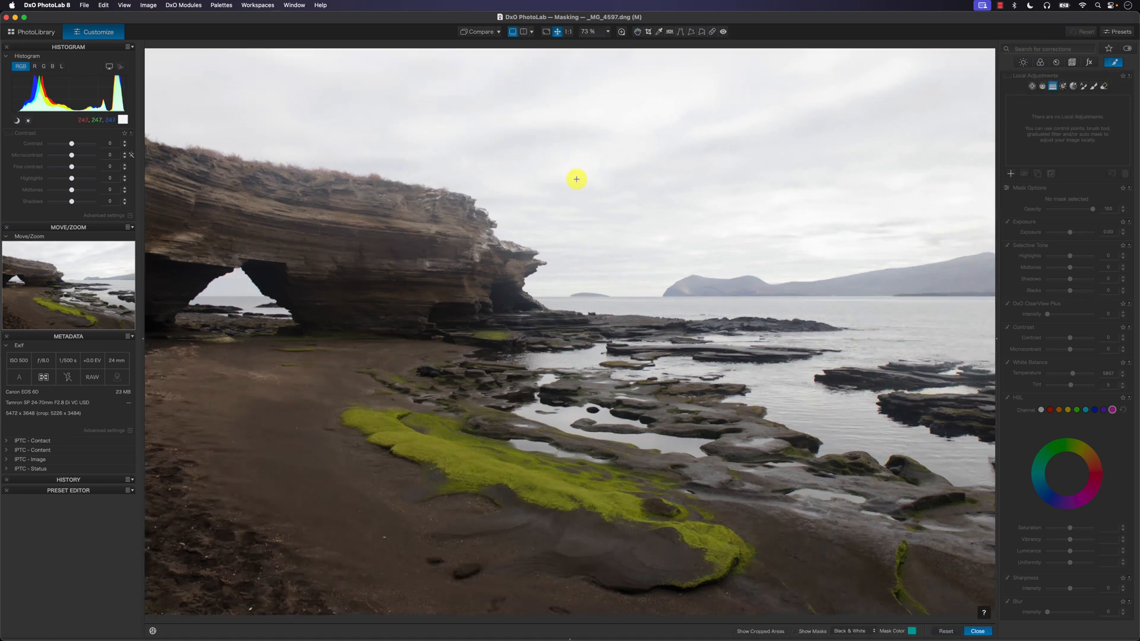
pyautogui.moveTo(576, 211)
pyautogui.mouseDown()
pyautogui.moveTo(565, 300)
pyautogui.moveTo(574, 325)
pyautogui.mouseUp()
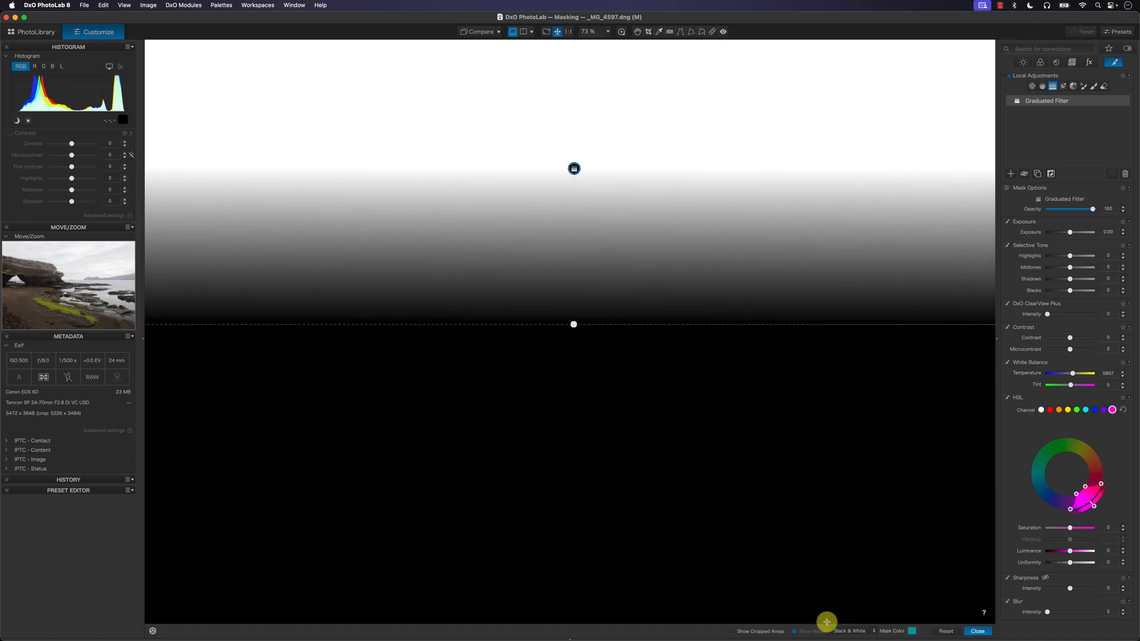
# Step: Display the mask as Color Overlay and reposition the graduated filter so it fades from the mid sky to the sea horizon
pyautogui.click(857, 632)
pyautogui.click(855, 621)
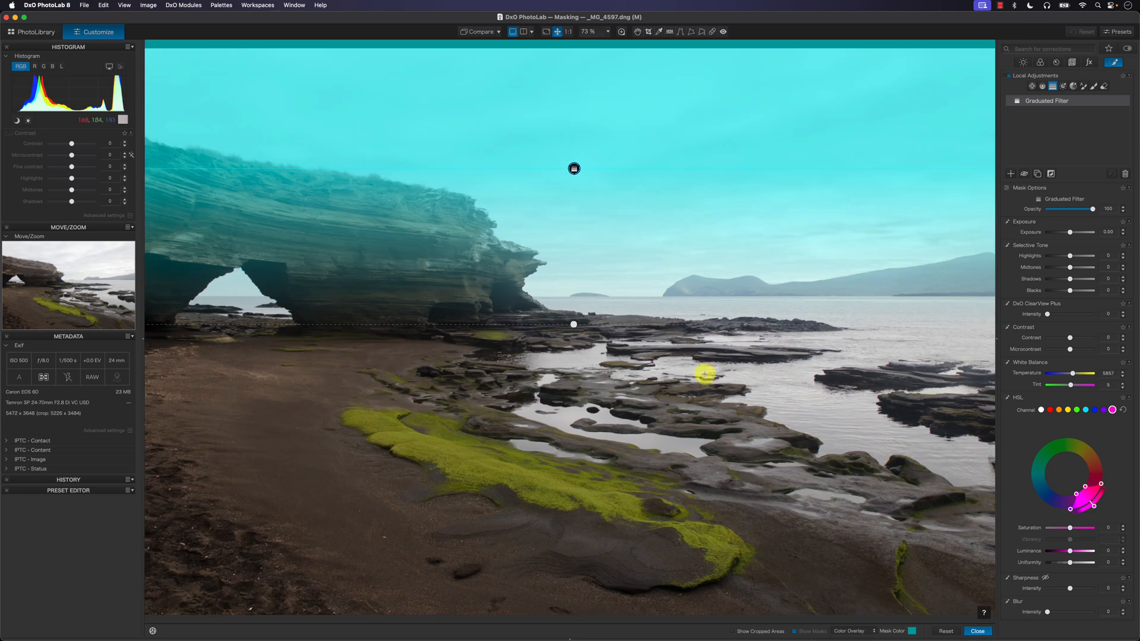
pyautogui.moveTo(569, 327); pyautogui.dragTo(573, 293)
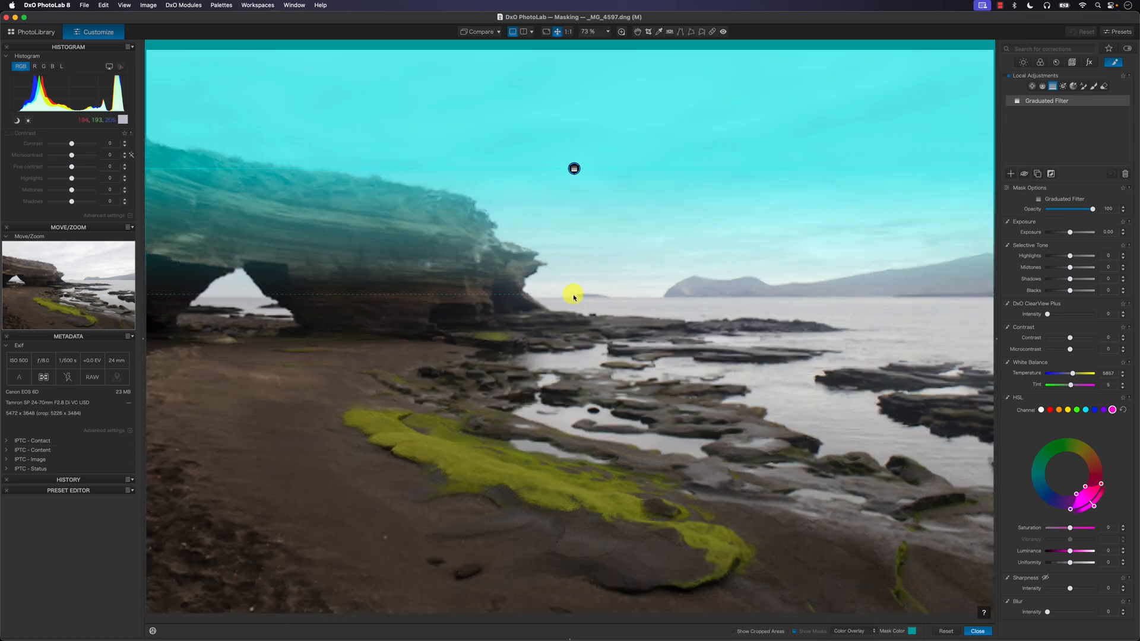
pyautogui.moveTo(574, 167); pyautogui.dragTo(573, 211)
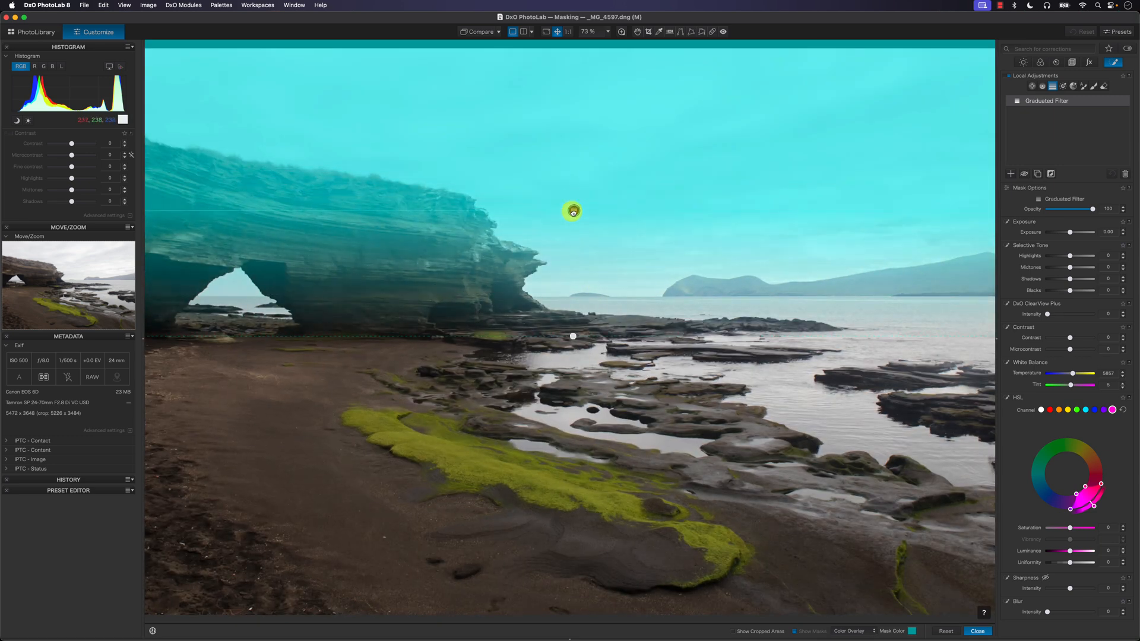
pyautogui.moveTo(573, 351); pyautogui.dragTo(576, 300)
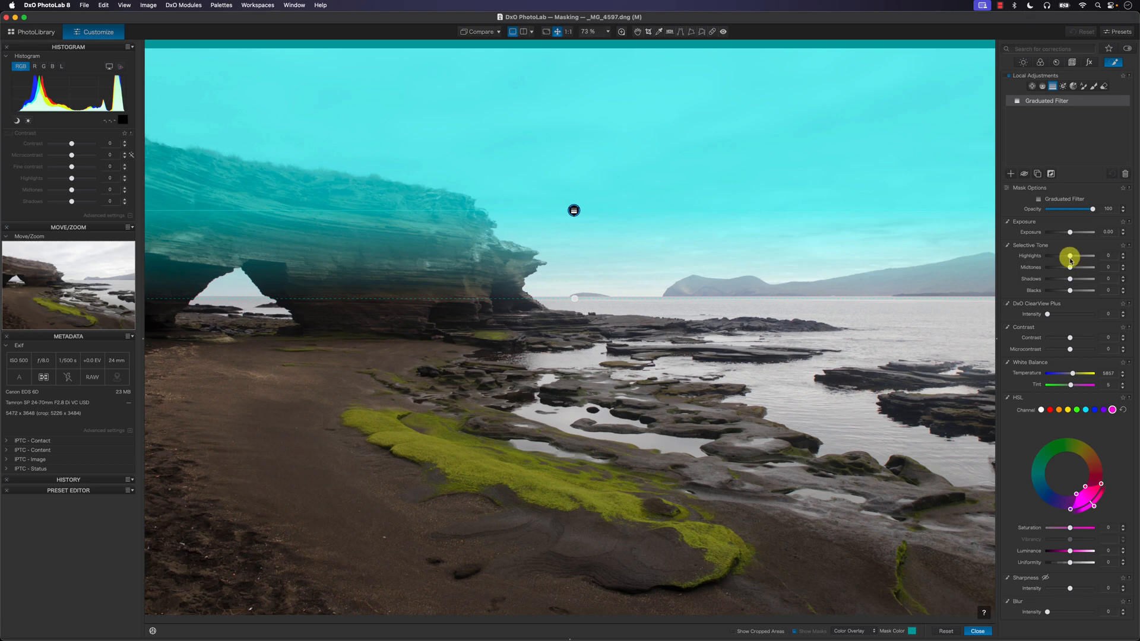
# Step: Set the graduated filter's highlights and midtones to -55, and tighten its transition to a narrow band just above the sea horizon
pyautogui.moveTo(1070, 255); pyautogui.dragTo(1057, 269)
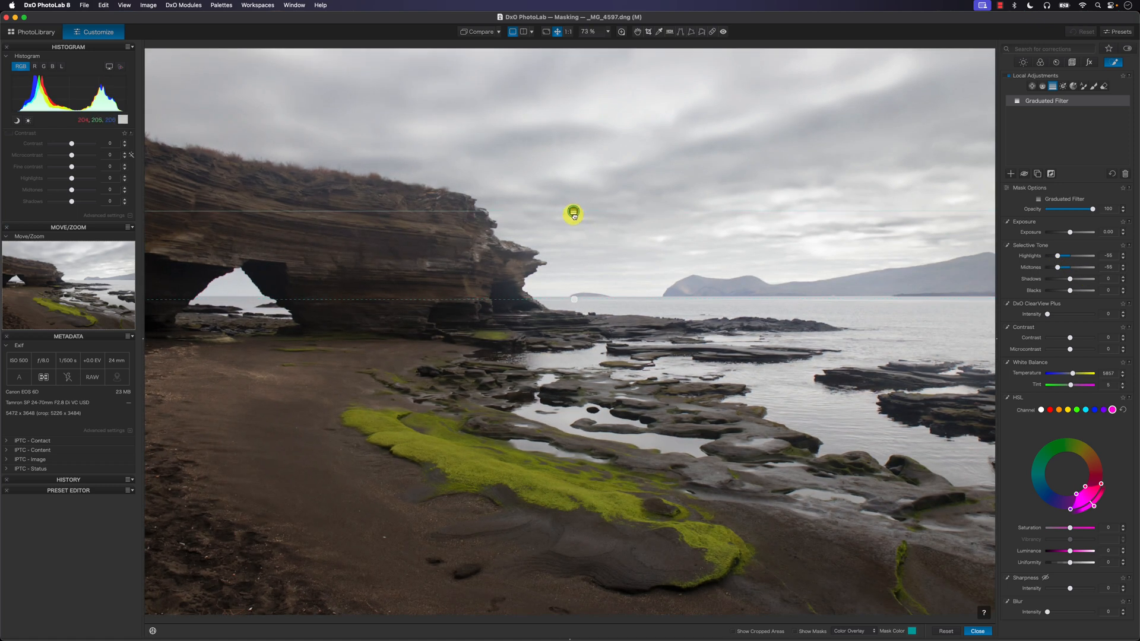
pyautogui.moveTo(574, 214); pyautogui.dragTo(572, 221)
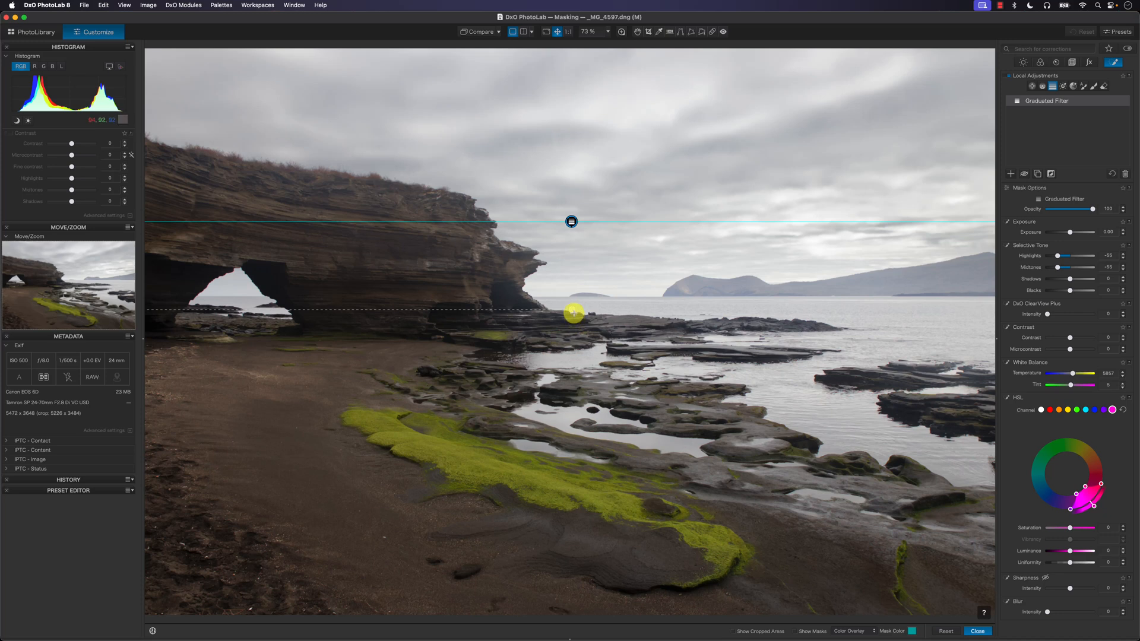
pyautogui.moveTo(573, 310); pyautogui.dragTo(573, 277)
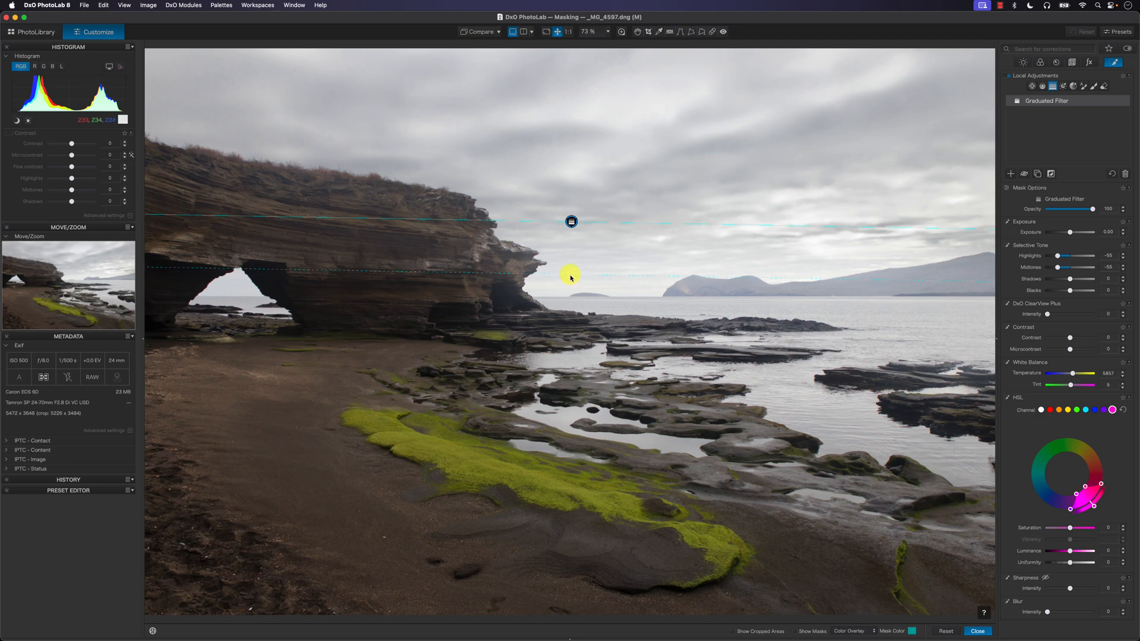
pyautogui.moveTo(571, 278); pyautogui.dragTo(572, 256)
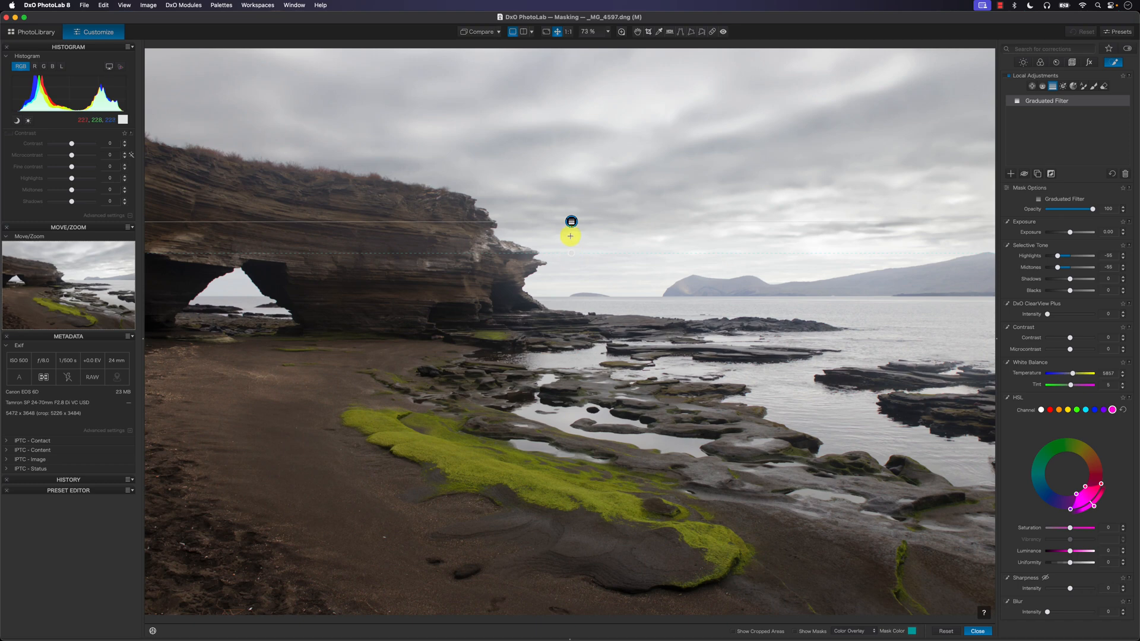
pyautogui.moveTo(570, 221); pyautogui.dragTo(569, 265)
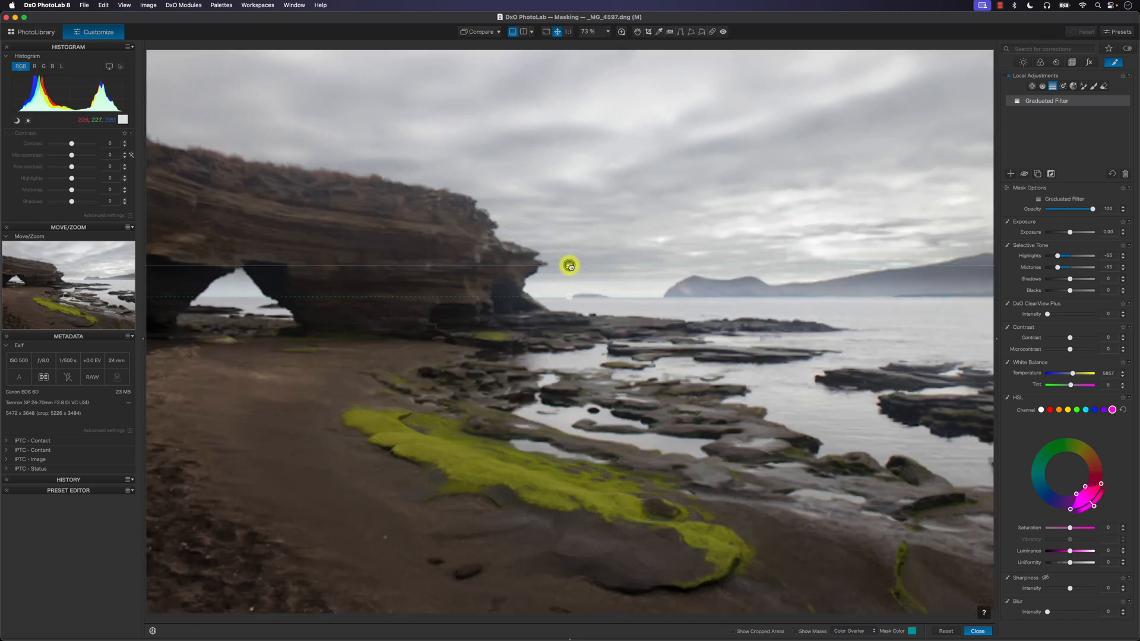
# Step: Check the graduated filter's mask overlay and compare the photo with the filter off and on
pyautogui.click(812, 633)
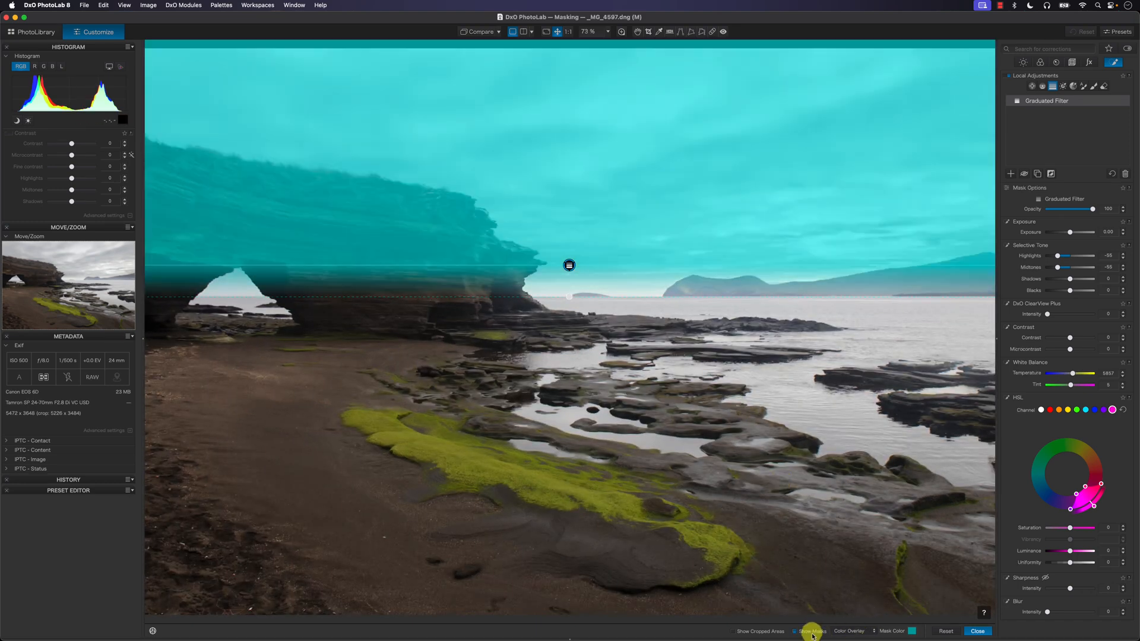
pyautogui.click(813, 633)
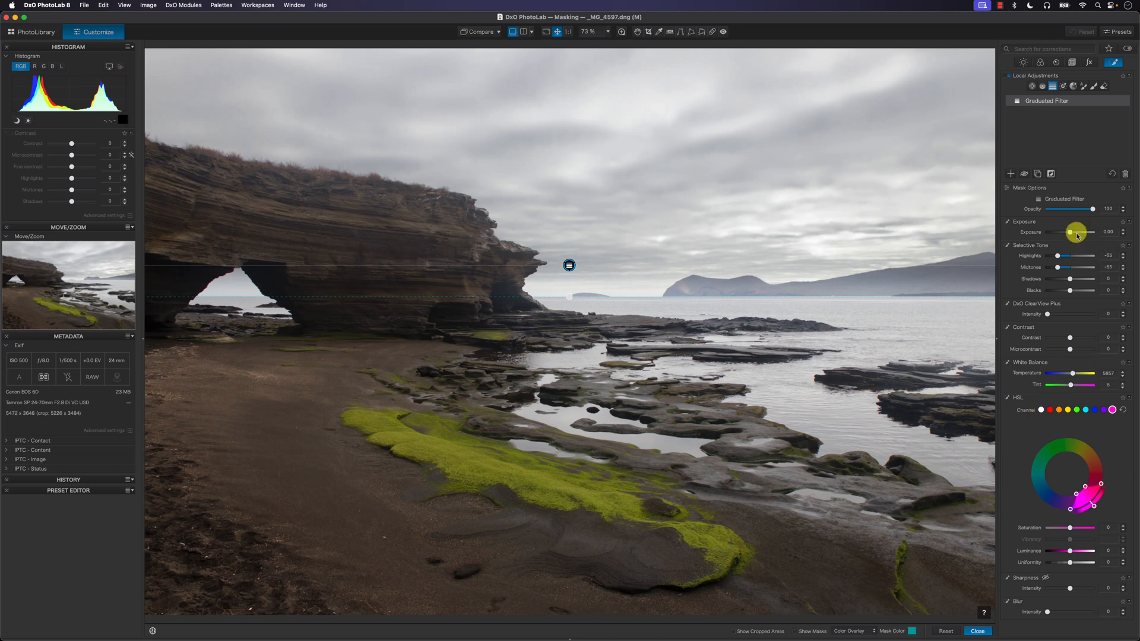
pyautogui.click(1025, 174)
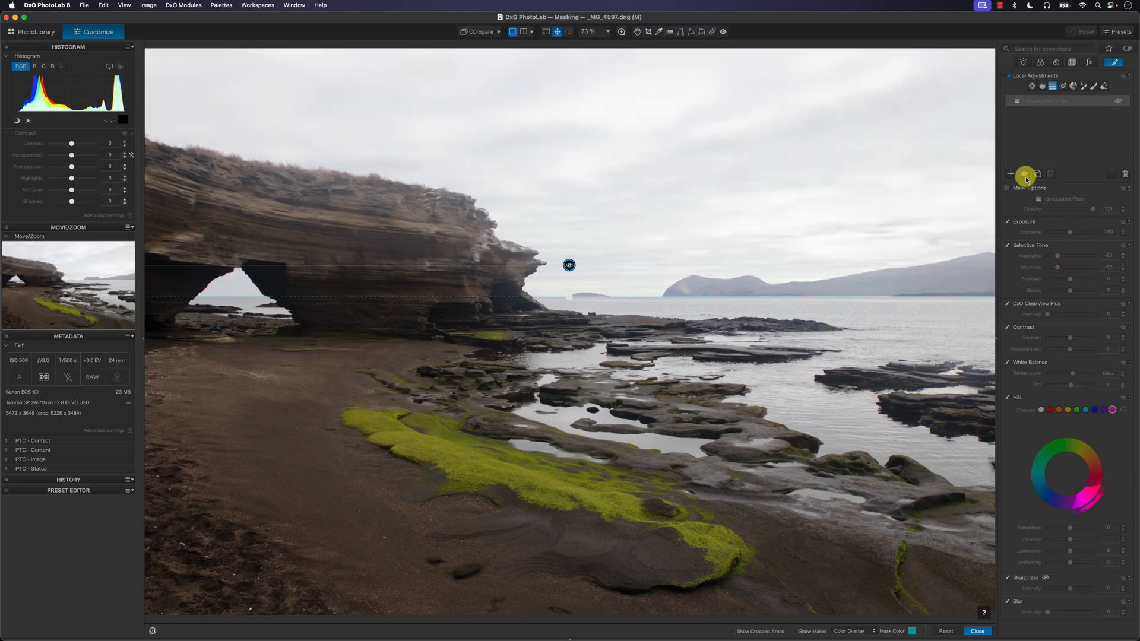
pyautogui.click(1025, 174)
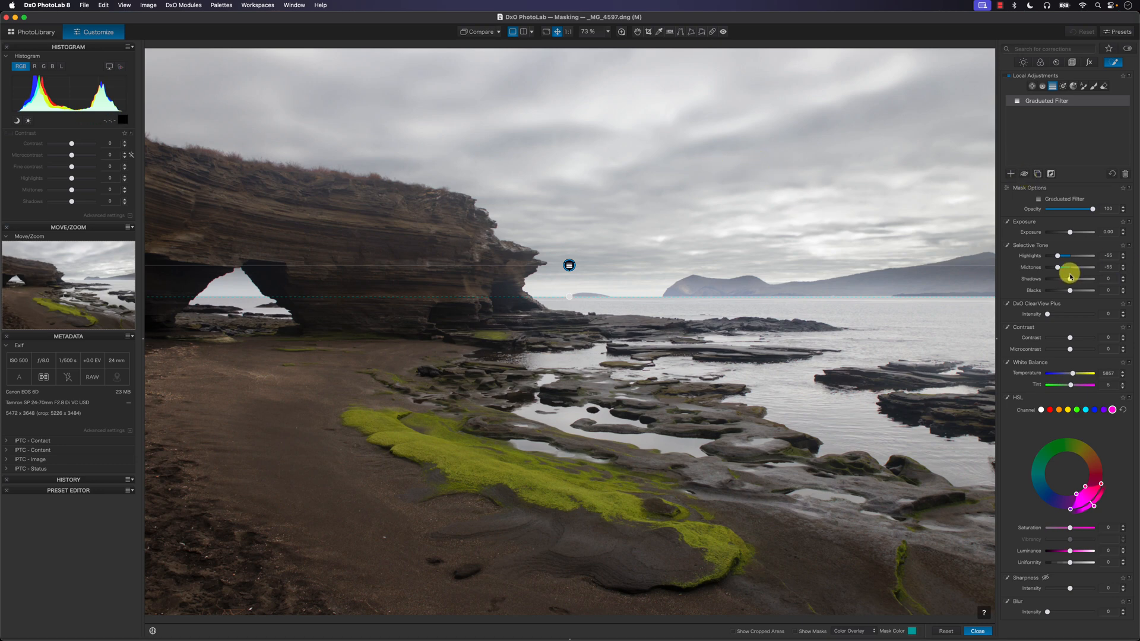
# Step: Set the graduated filter's highlights to -68 and shadows to -36, and widen its transition from the upper sky to the sea horizon
pyautogui.moveTo(1058, 256); pyautogui.dragTo(1054, 255)
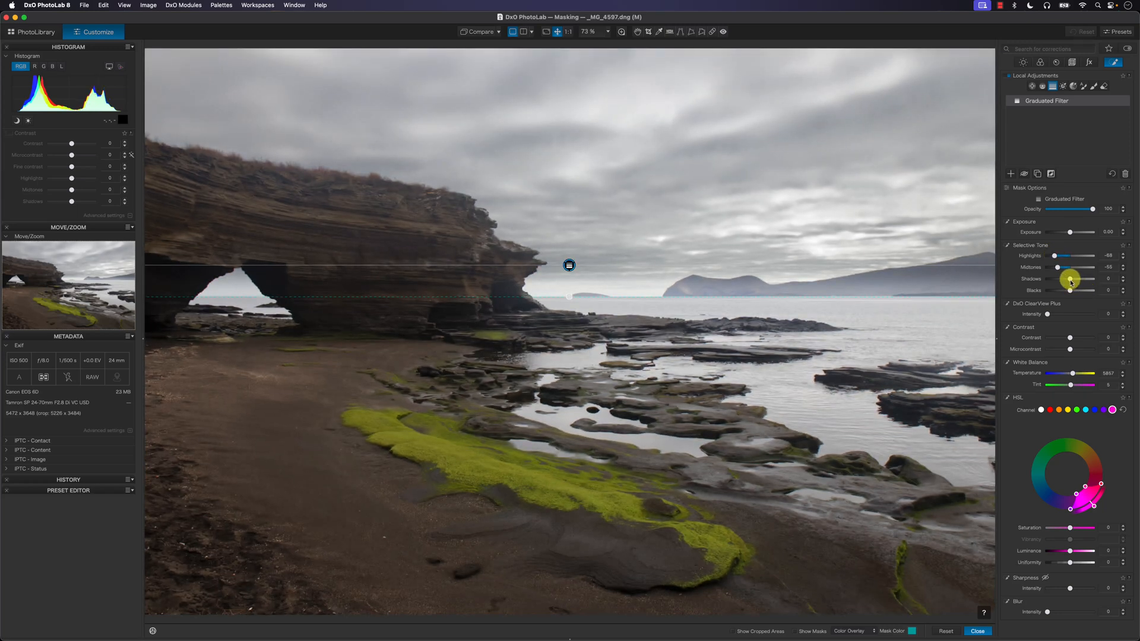
pyautogui.moveTo(1072, 283); pyautogui.dragTo(1063, 283)
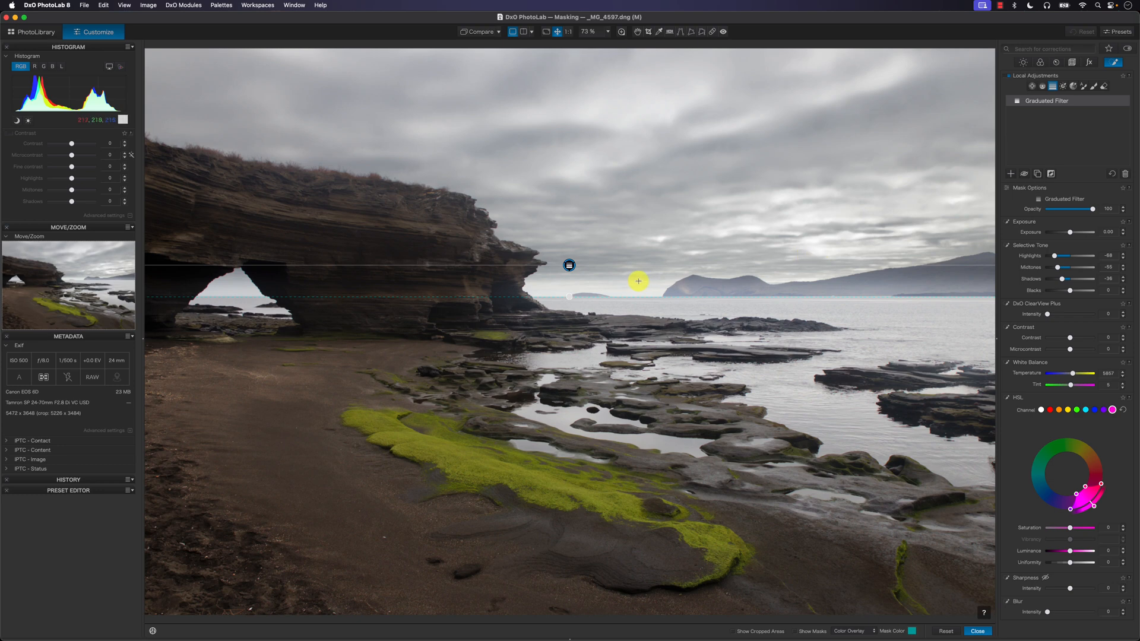
pyautogui.moveTo(568, 297); pyautogui.dragTo(569, 412)
pyautogui.moveTo(569, 265); pyautogui.dragTo(567, 146)
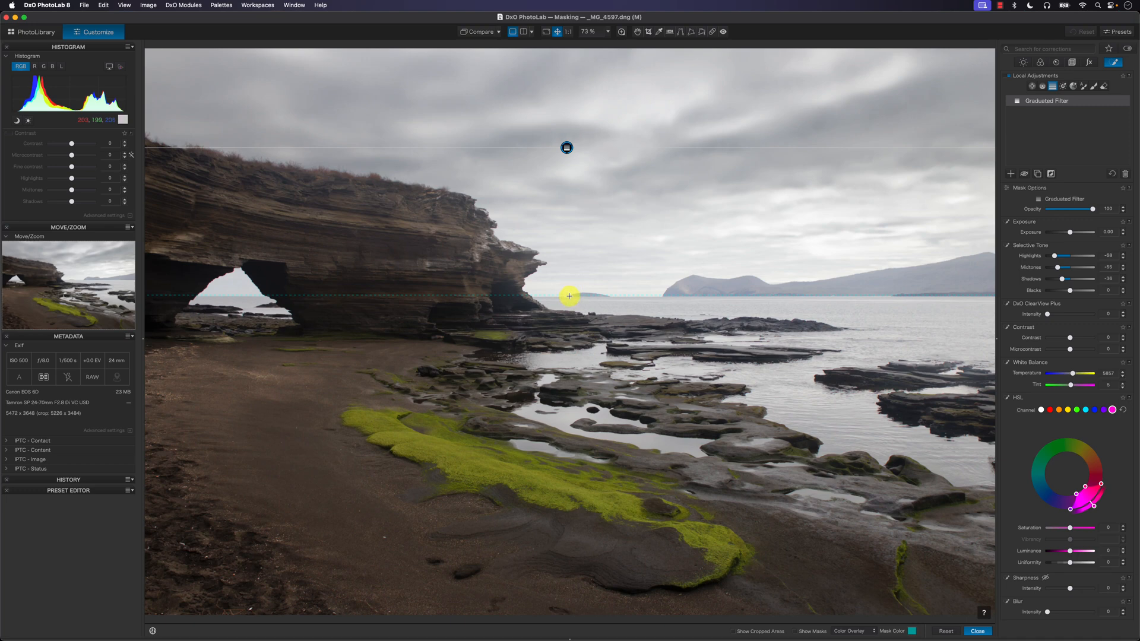
pyautogui.moveTo(569, 146); pyautogui.dragTo(569, 141)
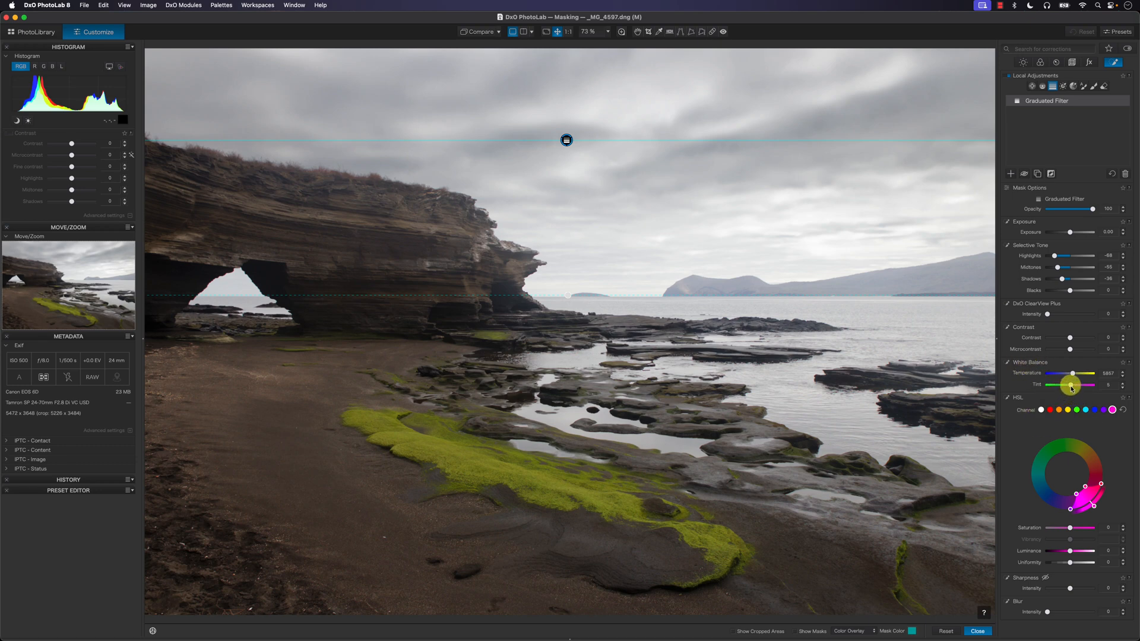
# Step: Try a white balance tint of 200 on the graduated filter and reduce it to a slight magenta tint of 18
pyautogui.moveTo(1073, 388); pyautogui.dragTo(1094, 390)
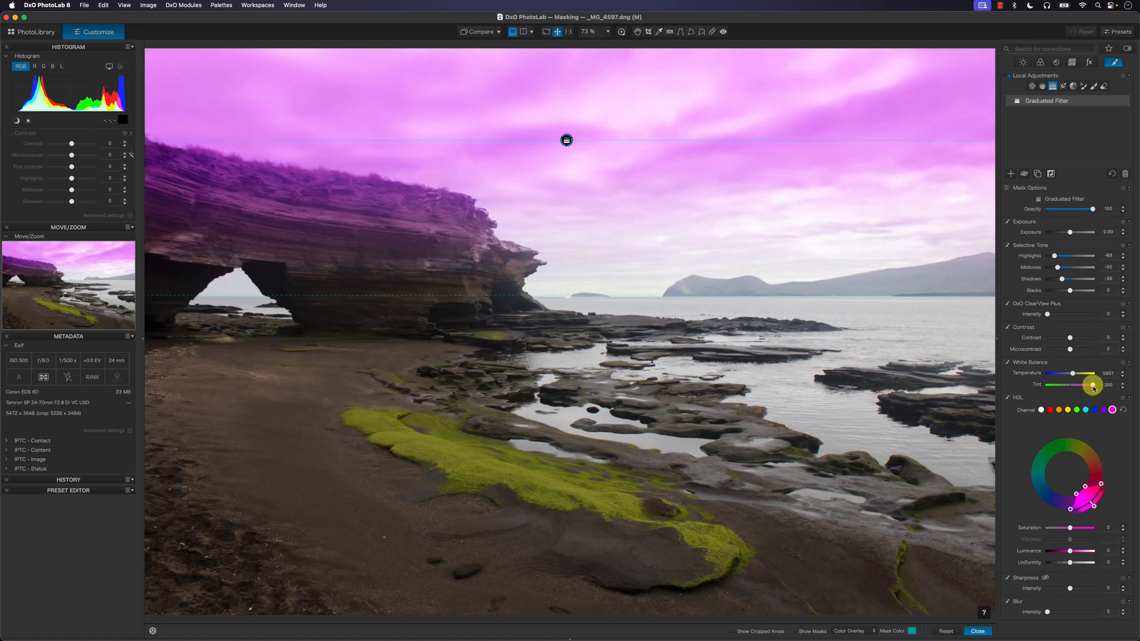
pyautogui.moveTo(1093, 387); pyautogui.dragTo(1079, 389)
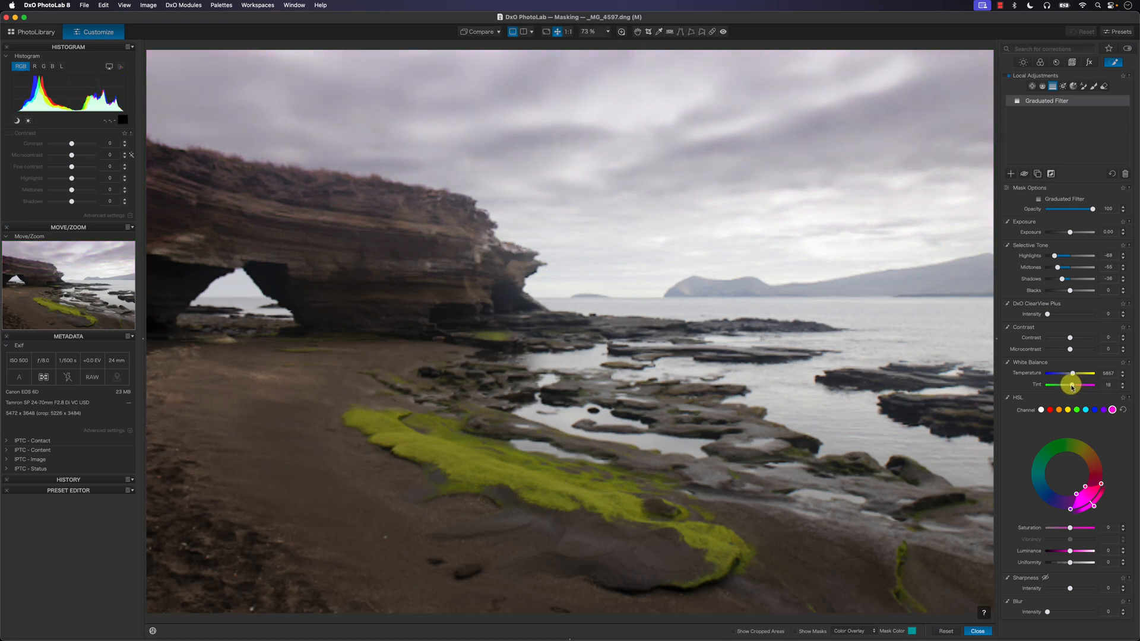
# Step: Try stronger magenta white balance tints on the graduated filter, up to 91, and pull the tint partway back
pyautogui.moveTo(1072, 387); pyautogui.dragTo(1075, 388)
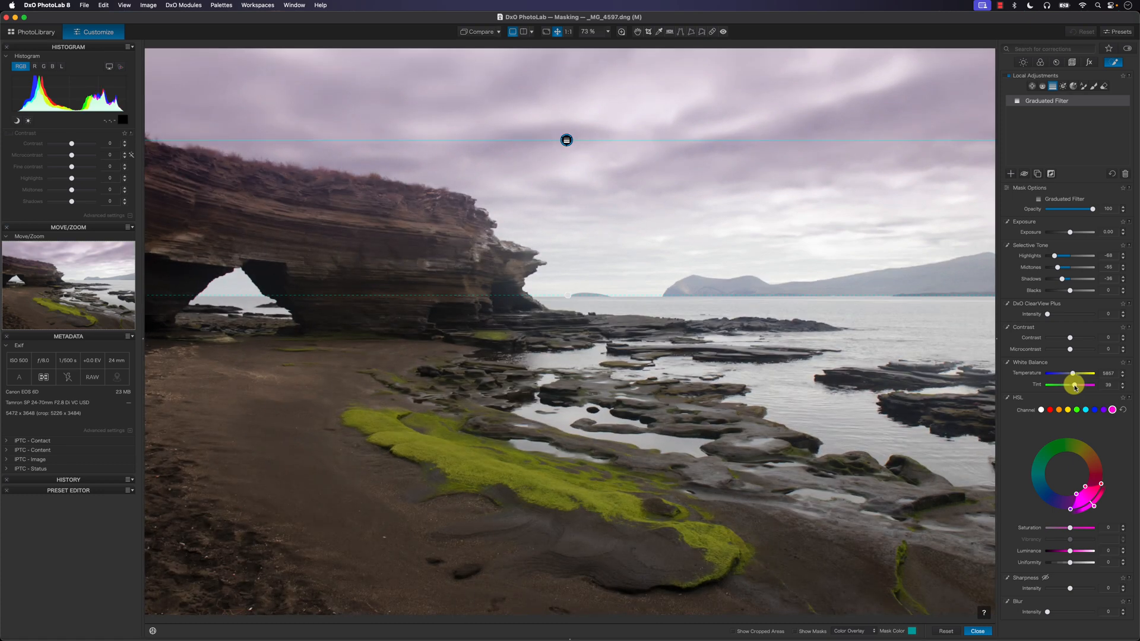
pyautogui.moveTo(1075, 388); pyautogui.dragTo(1080, 388)
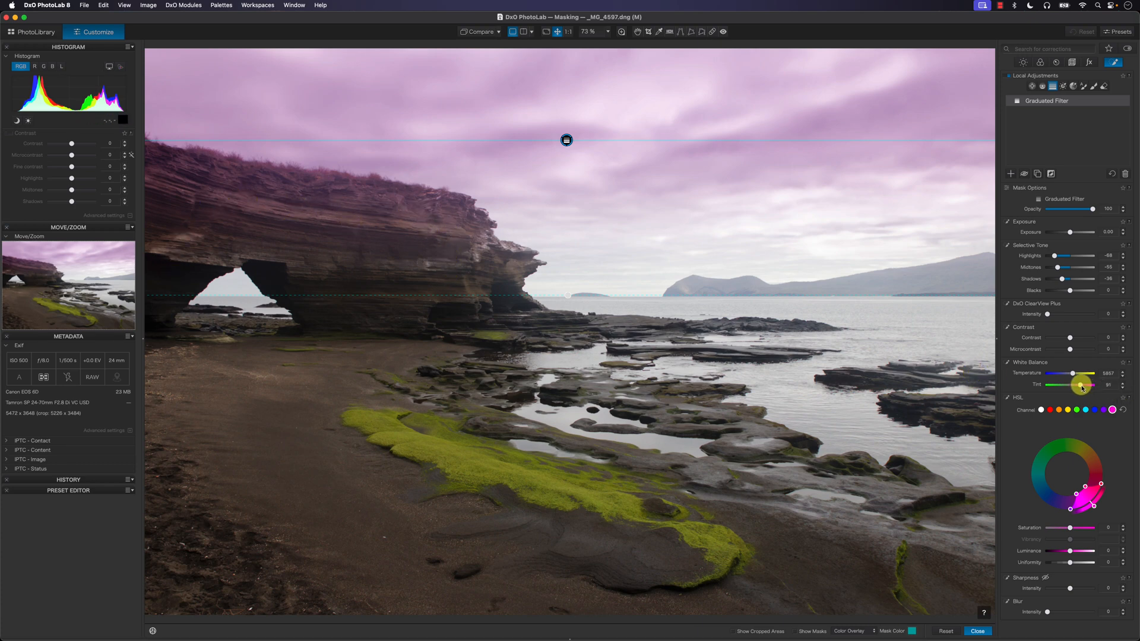
pyautogui.moveTo(1082, 387); pyautogui.dragTo(1077, 388)
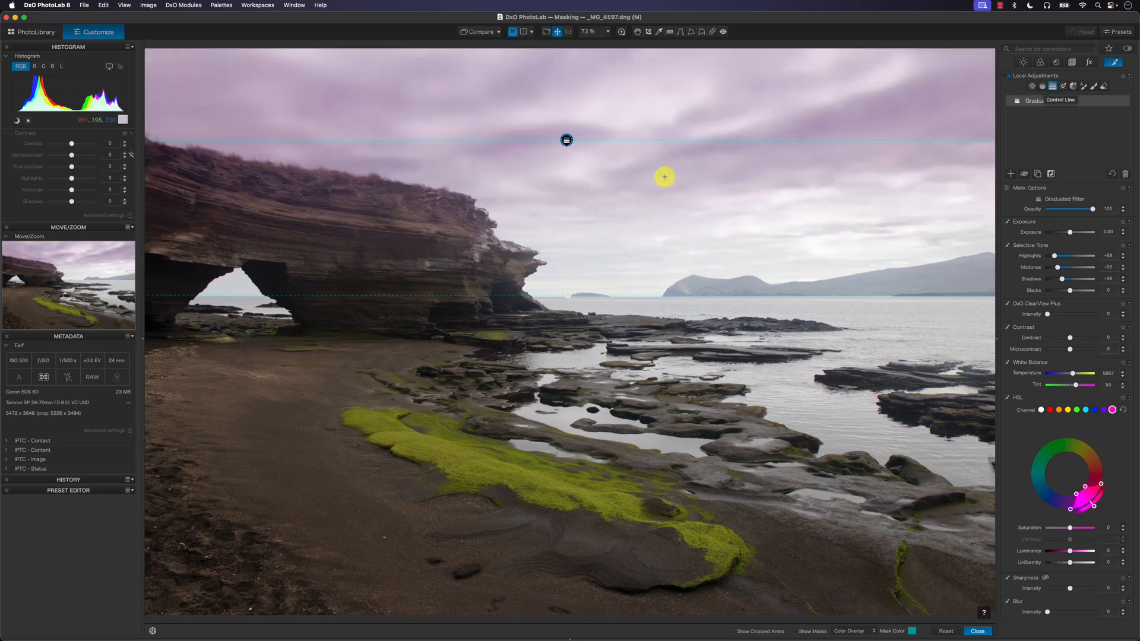
# Step: Delete the graduated filter from the local adjustments
pyautogui.click(567, 142)
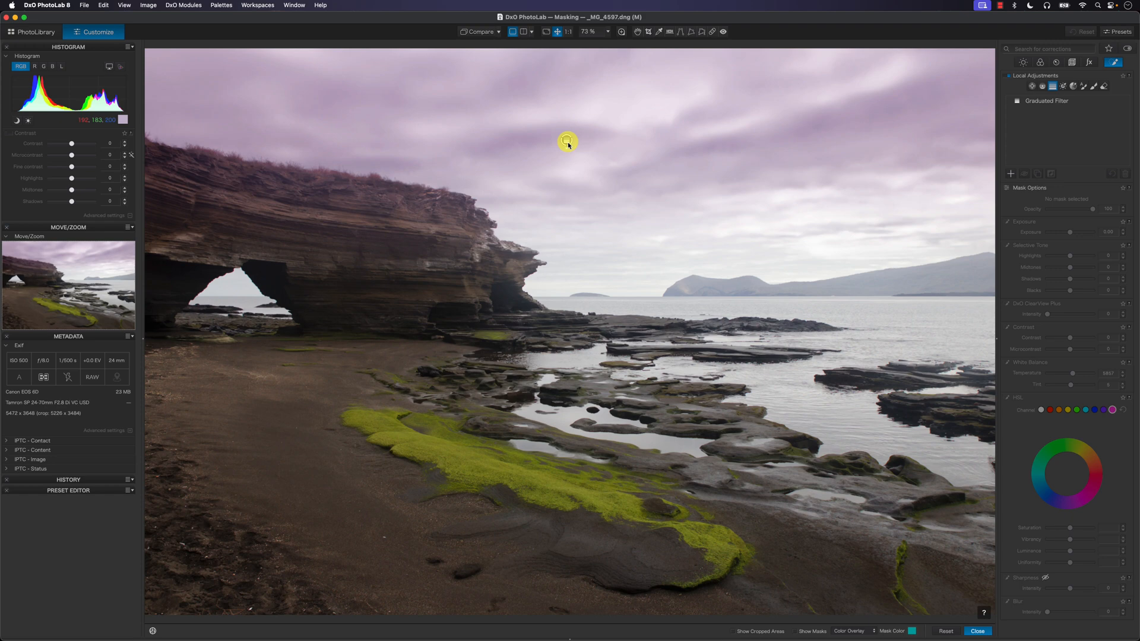
pyautogui.click(568, 141)
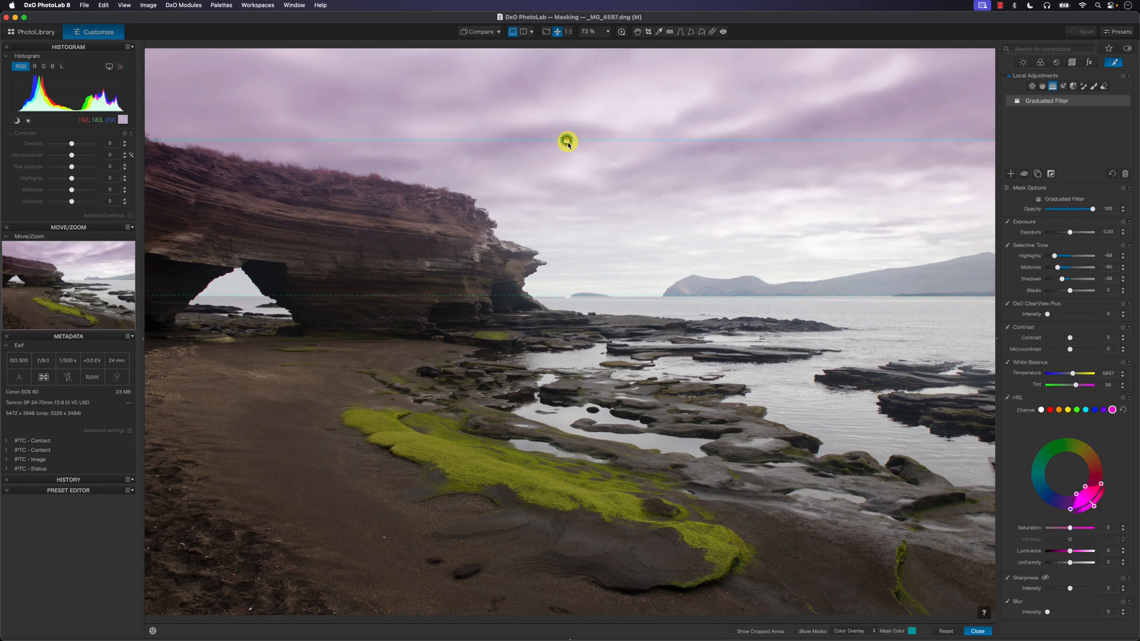
pyautogui.press('Delete')
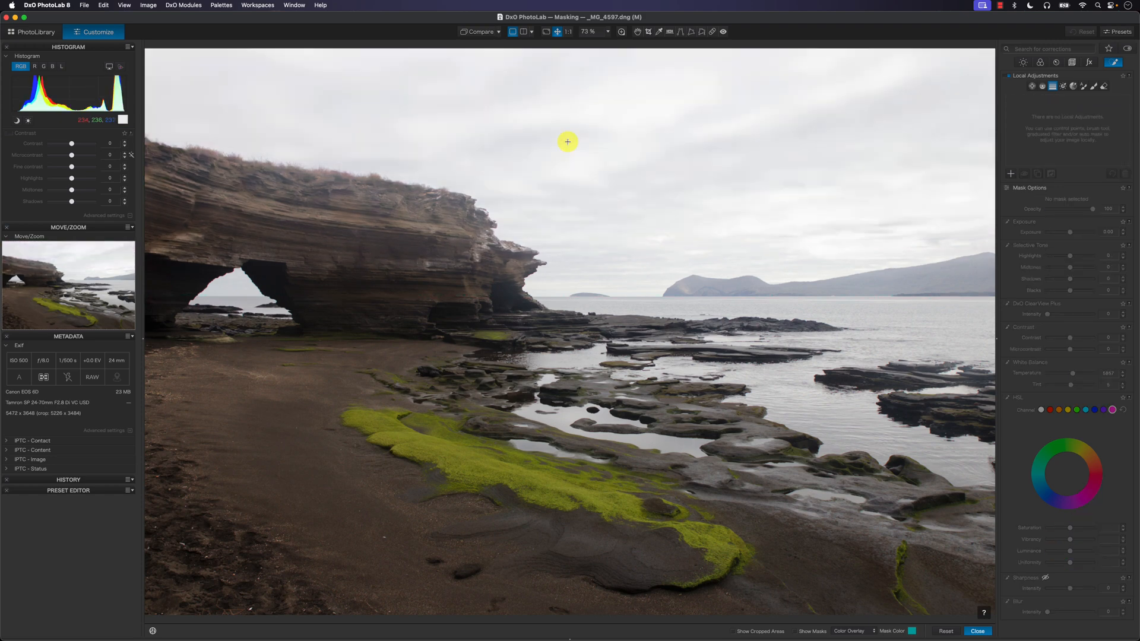
# Step: Add a control line local adjustment over the sky, with its transition running from the upper sky to the sea horizon
pyautogui.click(1043, 88)
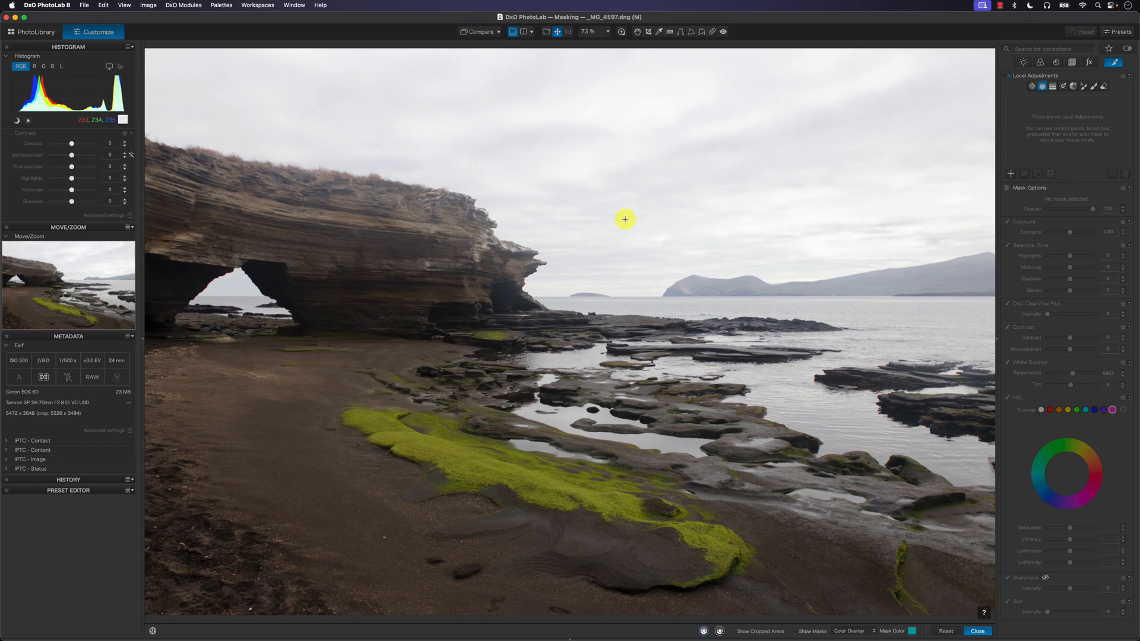
pyautogui.moveTo(582, 143); pyautogui.dragTo(584, 294)
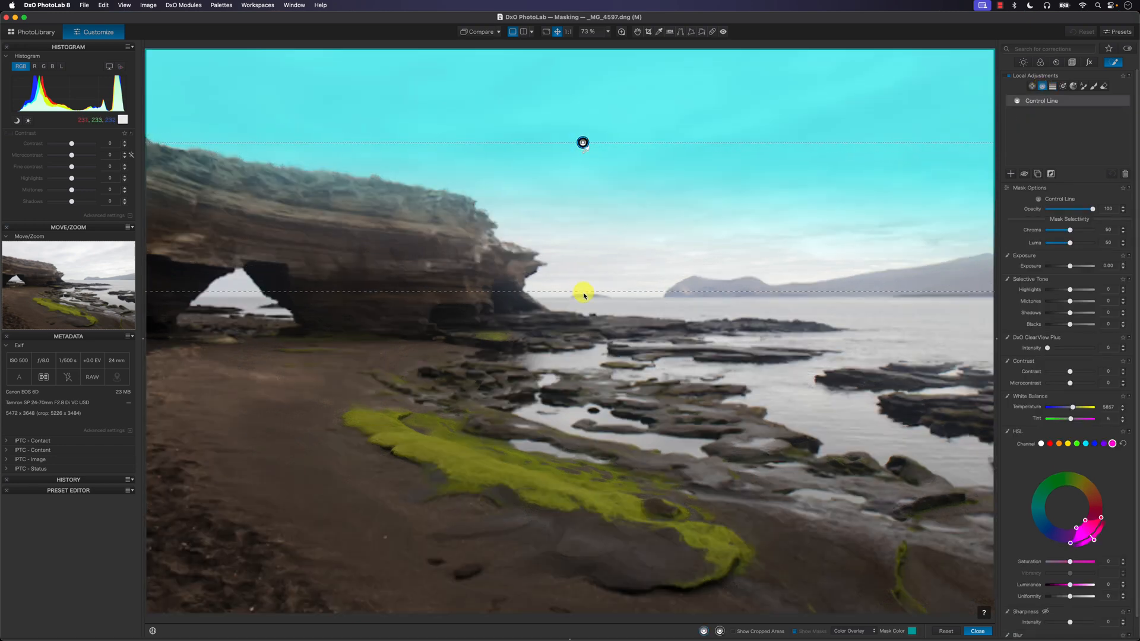
pyautogui.click(585, 145)
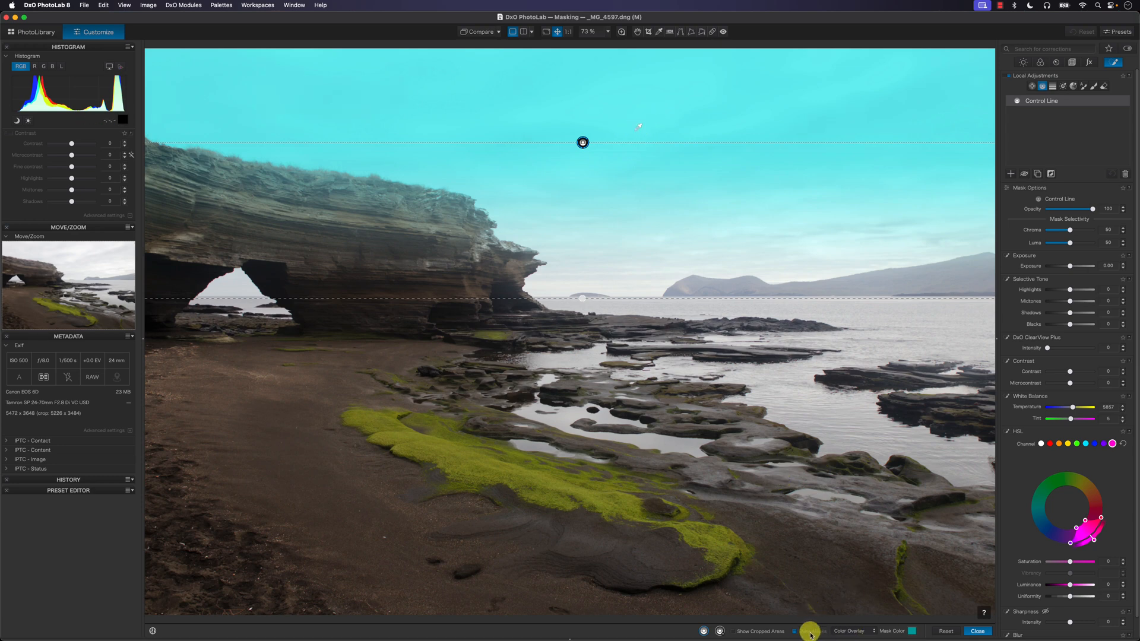
# Step: Display the mask in Black & White, sample the control line's colour on the cliff, and place the sampling point back in the upper sky
pyautogui.click(846, 632)
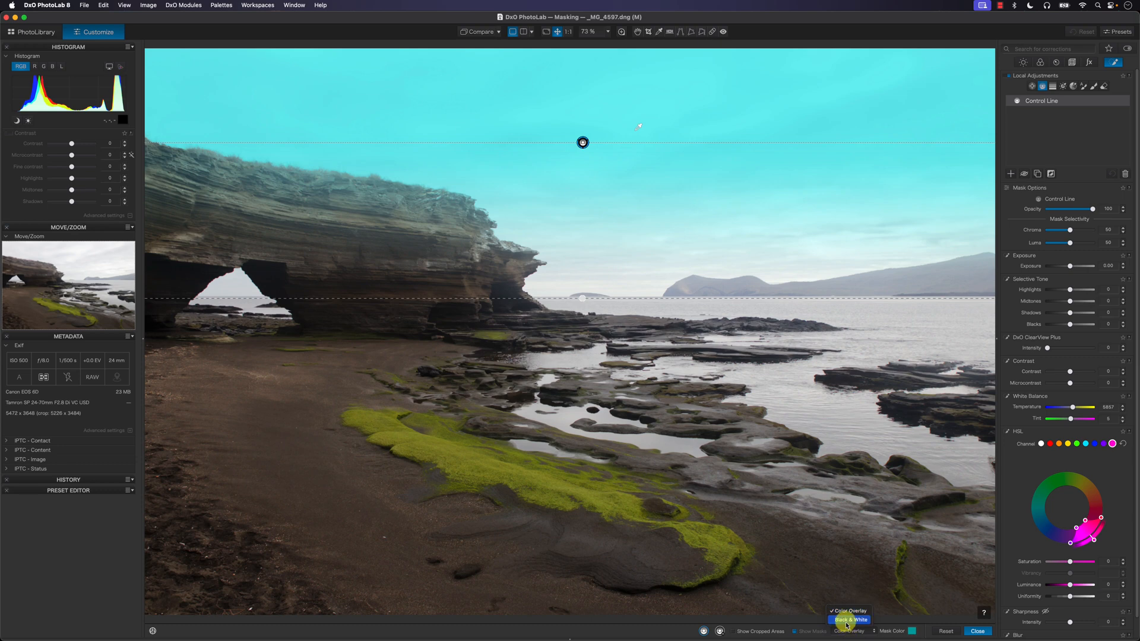
pyautogui.click(850, 620)
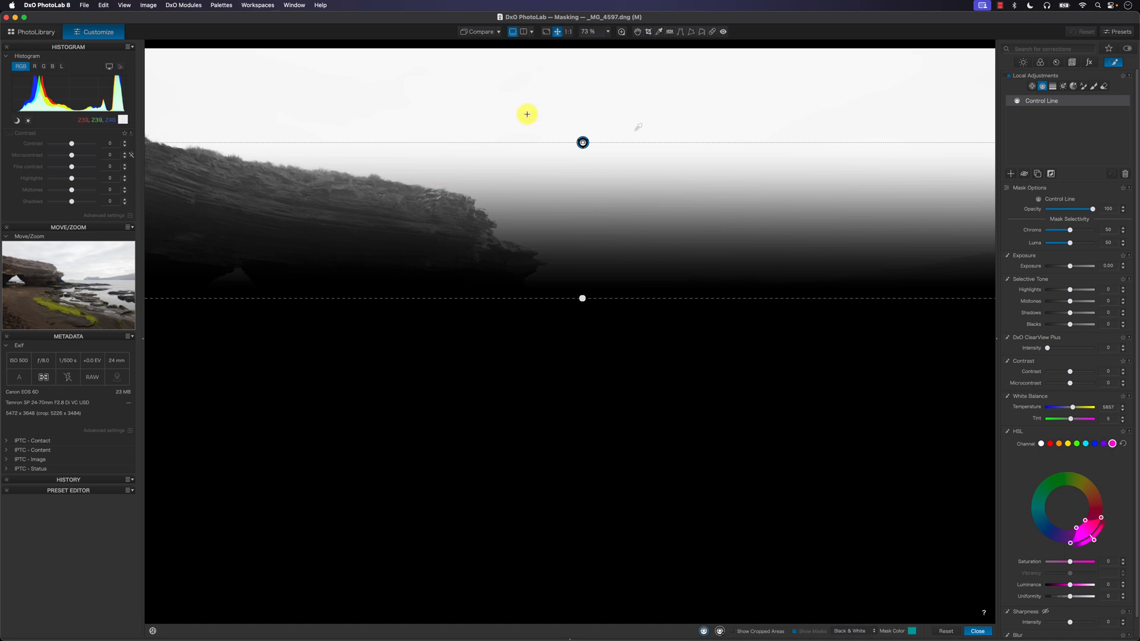
pyautogui.click(458, 197)
pyautogui.click(666, 113)
# Step: Lower the control line's solid edge slightly in the sky and end its transition just above the sea horizon
pyautogui.moveTo(583, 301); pyautogui.dragTo(580, 320)
pyautogui.moveTo(583, 143); pyautogui.dragTo(583, 177)
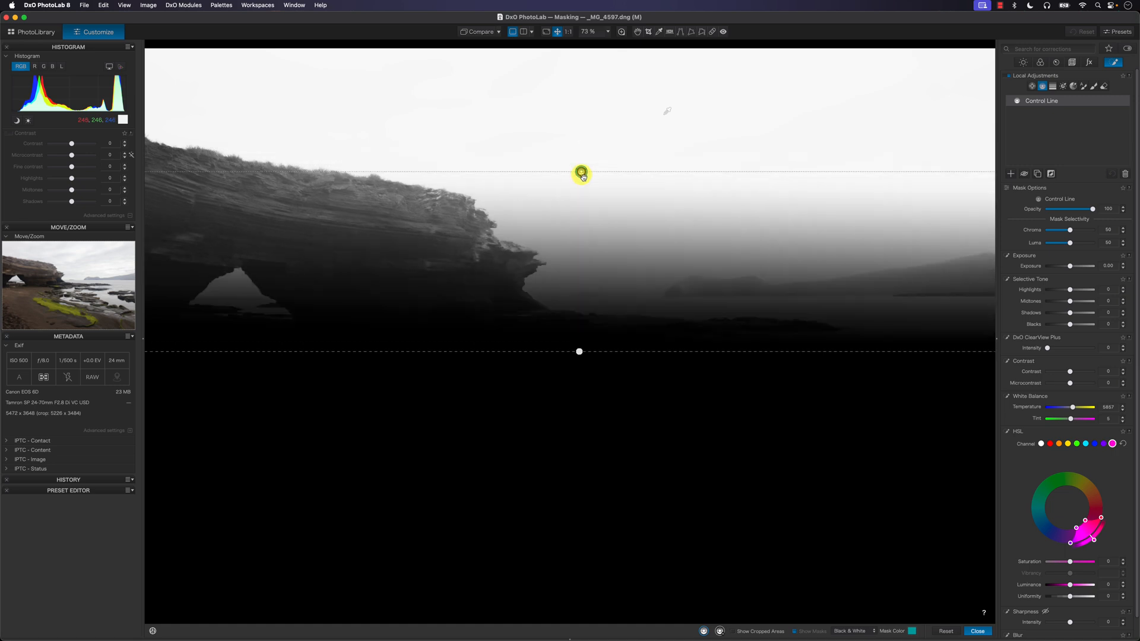
pyautogui.moveTo(579, 352); pyautogui.dragTo(584, 295)
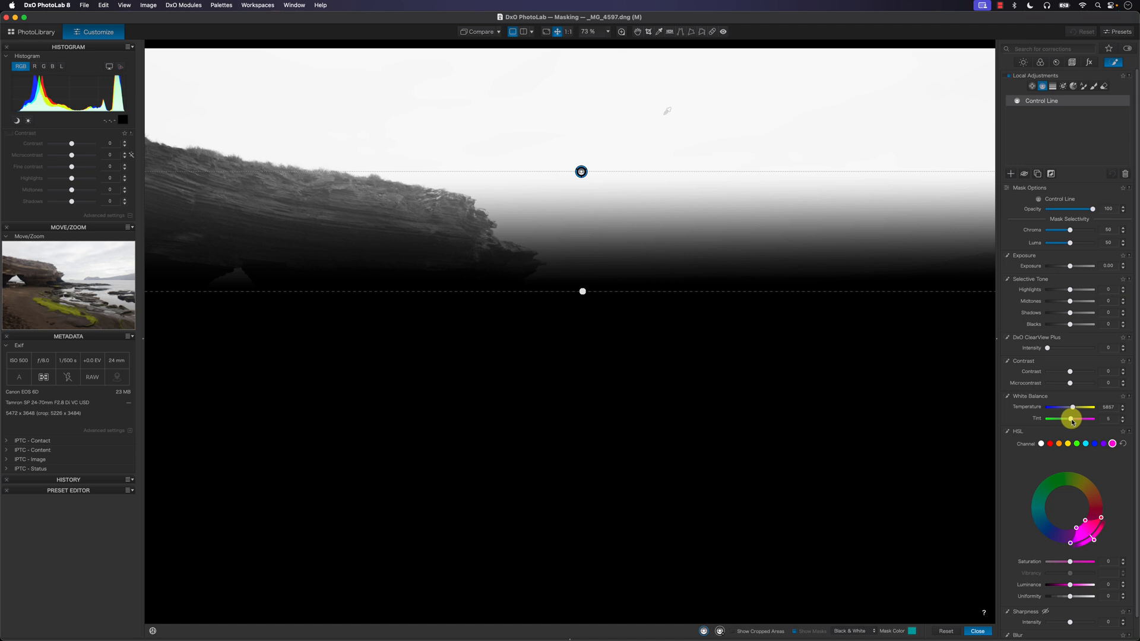
# Step: Set the control line's white balance tint to a strong magenta of 131
pyautogui.moveTo(1072, 422); pyautogui.dragTo(1084, 422)
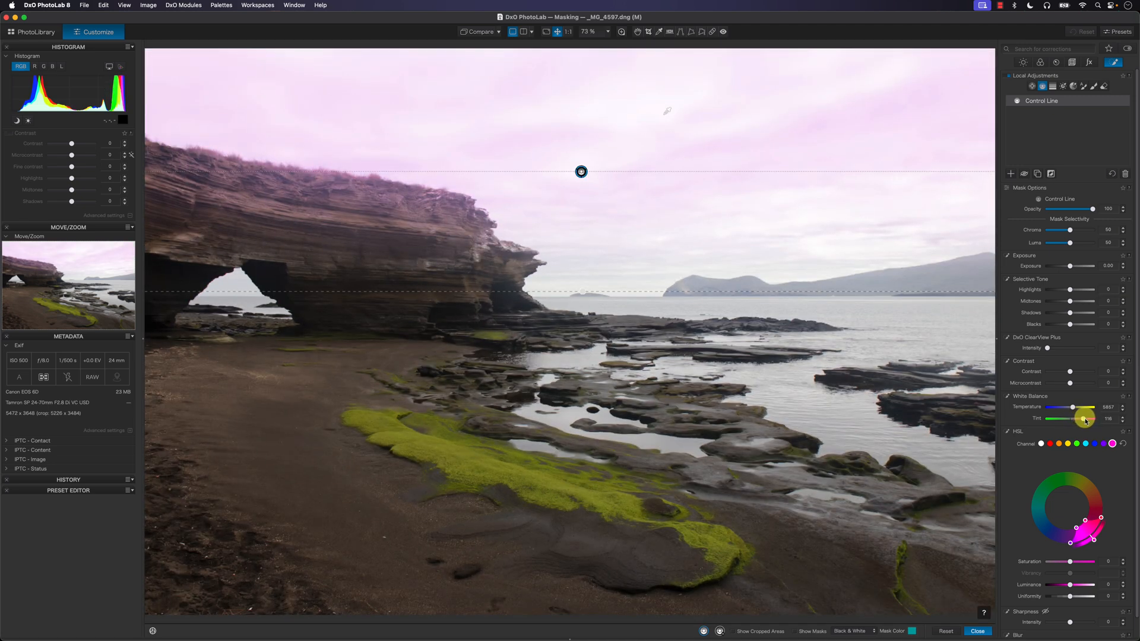
pyautogui.moveTo(1085, 419); pyautogui.dragTo(1085, 420)
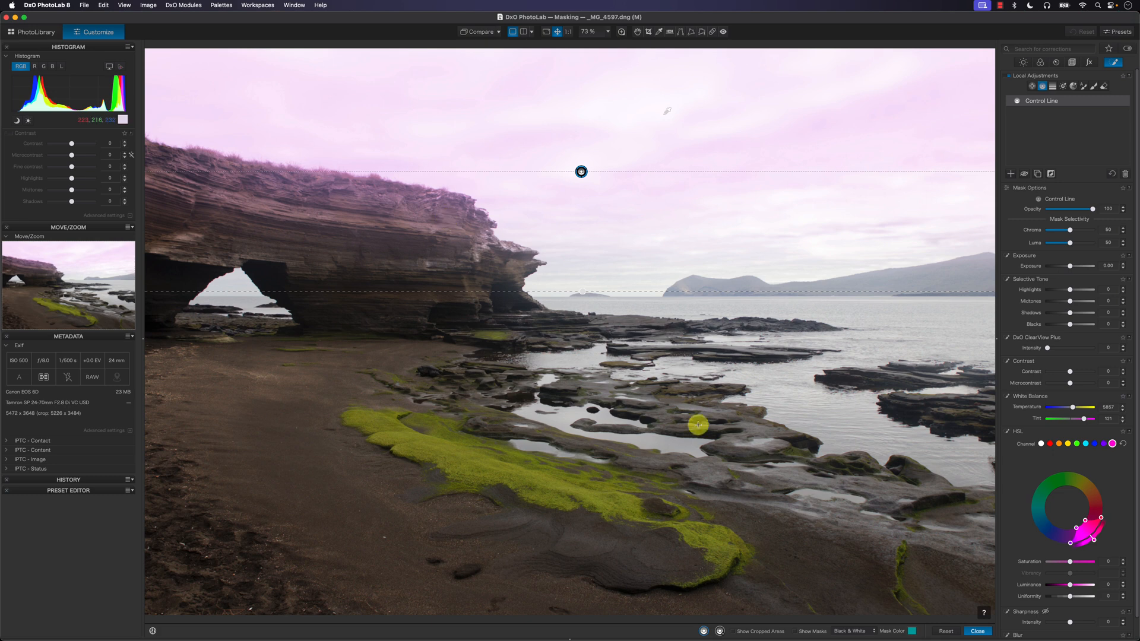
# Step: Check the control line's mask, try a lower chroma selectivity, and raise the luma selectivity to 84 to exclude the cliff
pyautogui.click(807, 631)
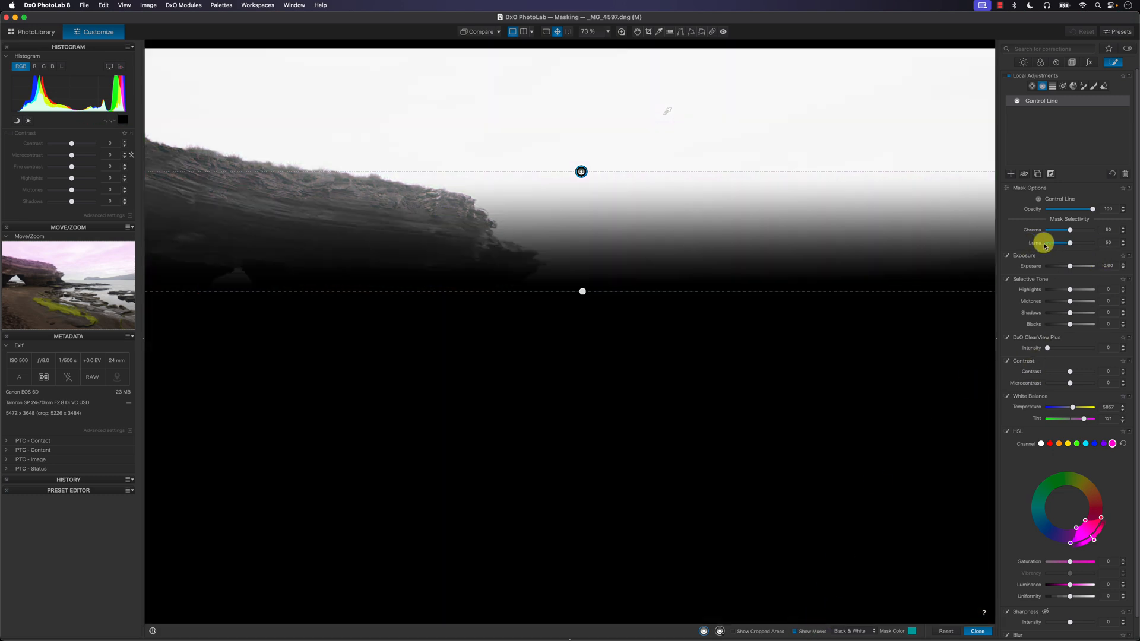
pyautogui.moveTo(1069, 243); pyautogui.dragTo(1084, 247)
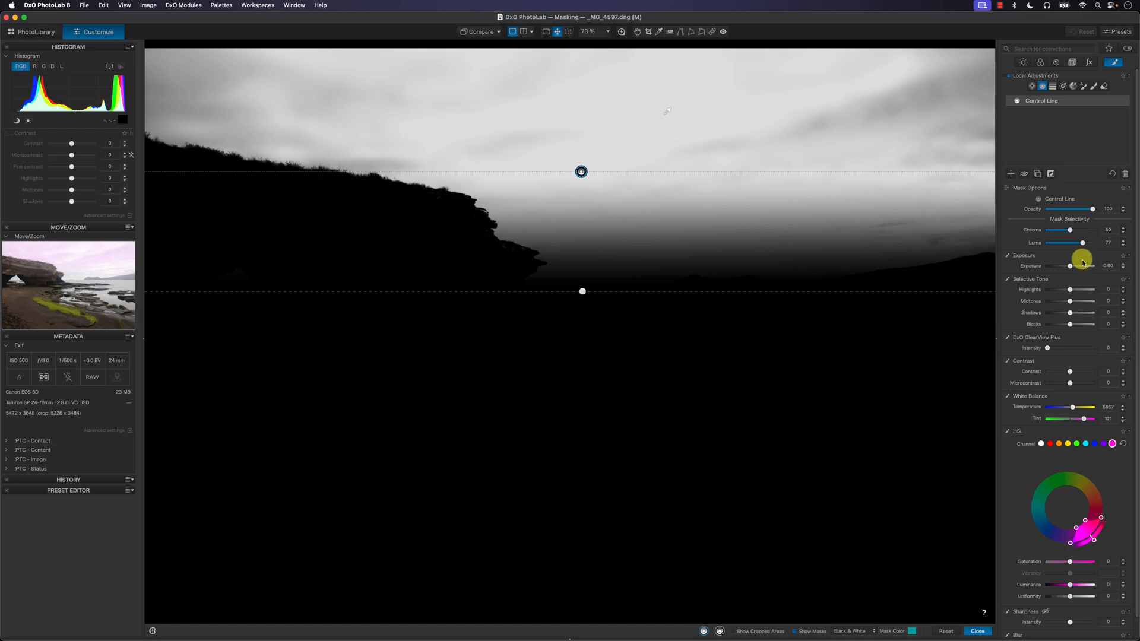
pyautogui.moveTo(1072, 231); pyautogui.dragTo(1060, 230)
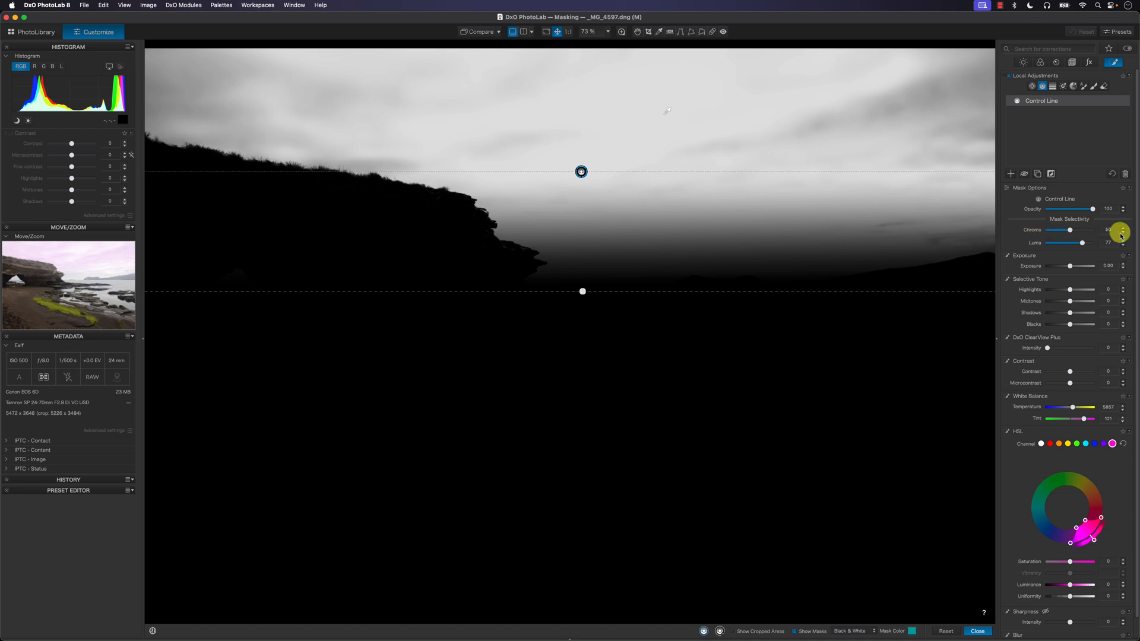
pyautogui.click(796, 631)
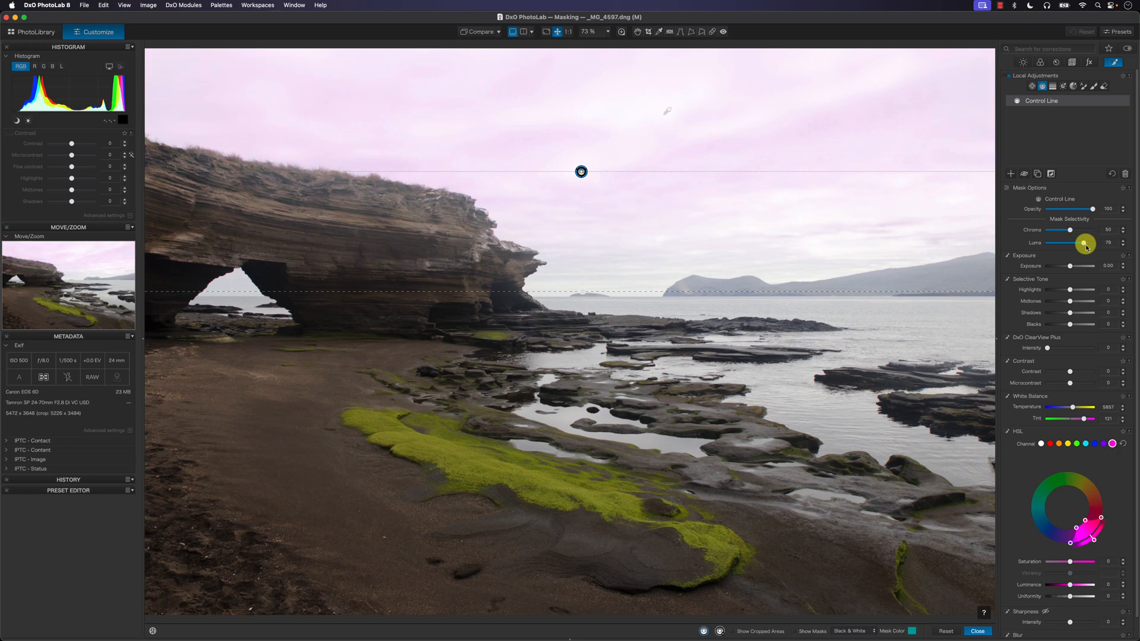
pyautogui.moveTo(1084, 245); pyautogui.dragTo(1086, 243)
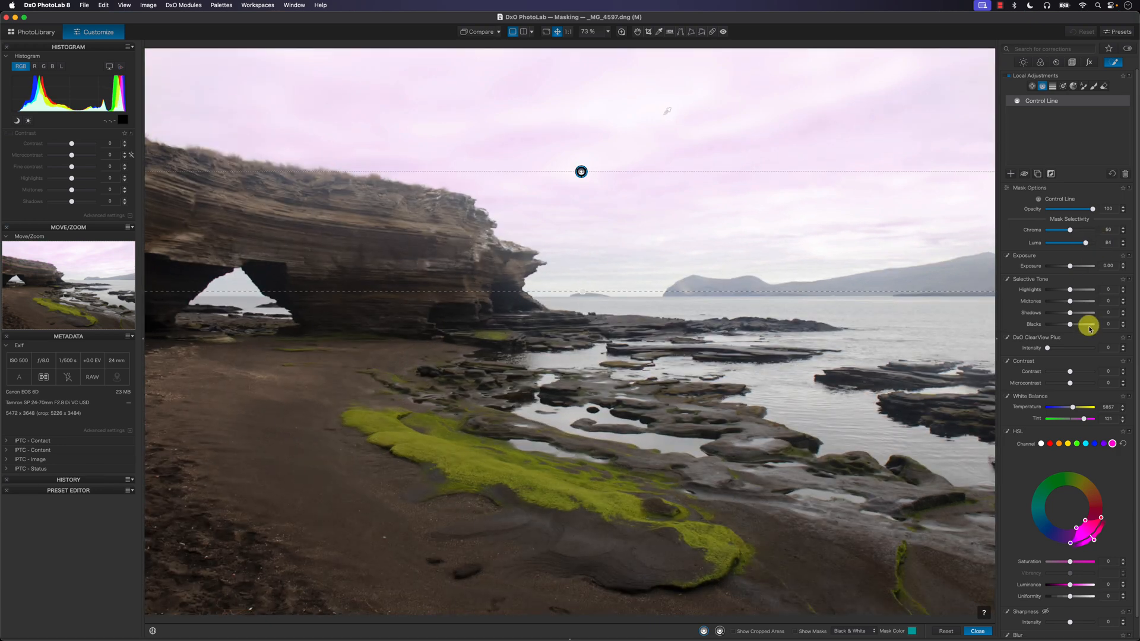
# Step: Reduce the control line's white balance tint to a subtle magenta of about 69
pyautogui.moveTo(1087, 423); pyautogui.dragTo(1089, 423)
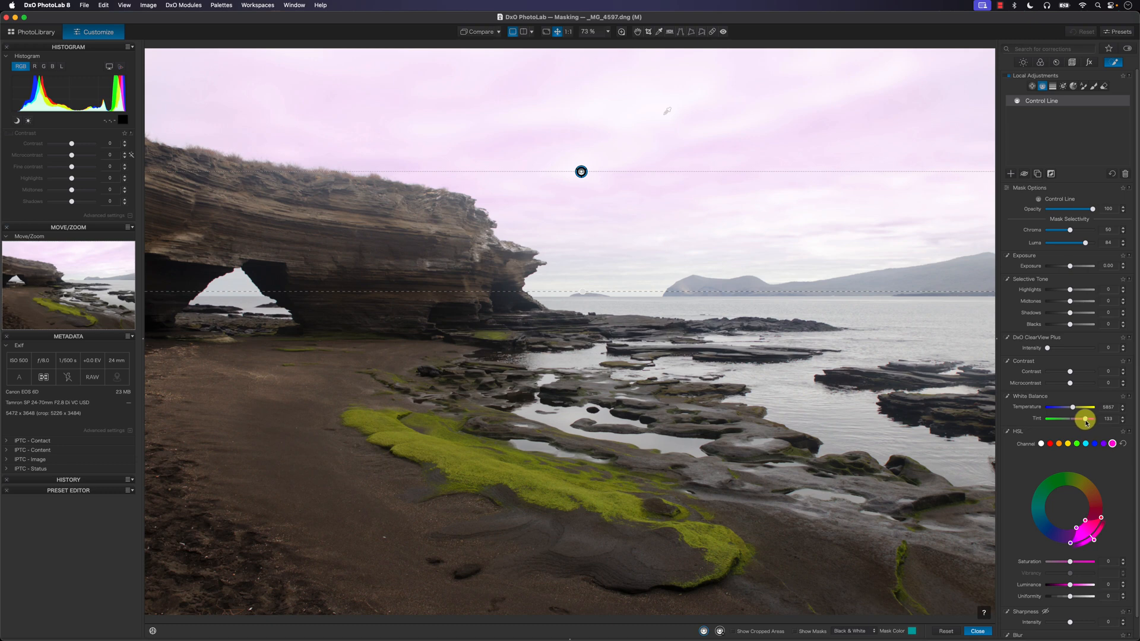
pyautogui.moveTo(1088, 422); pyautogui.dragTo(1079, 422)
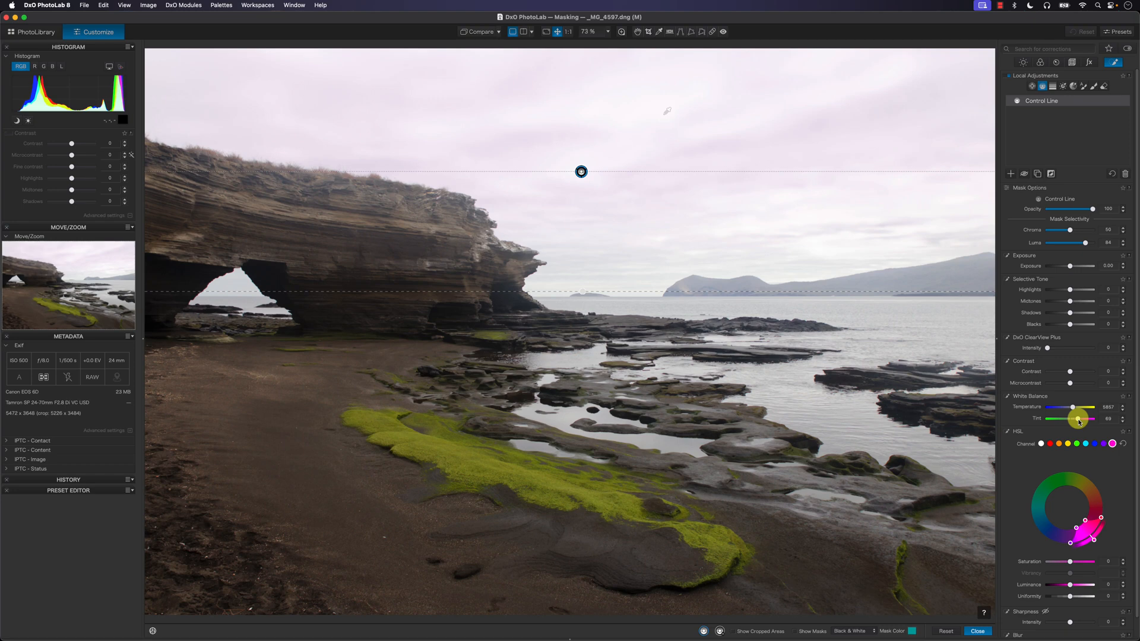
pyautogui.moveTo(1079, 422); pyautogui.dragTo(1080, 422)
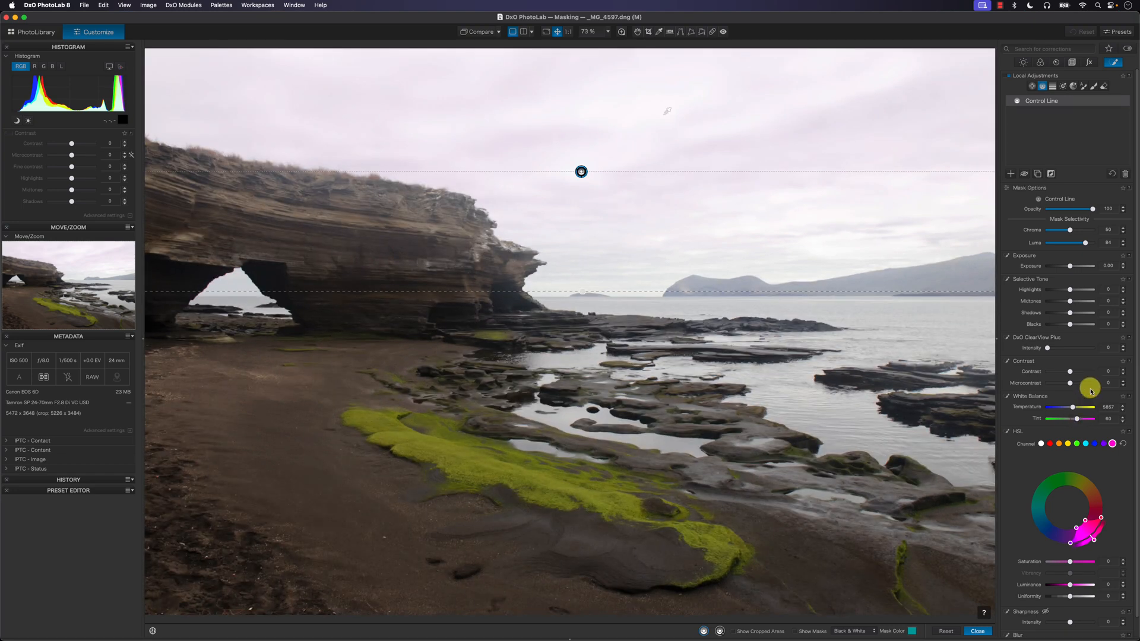
# Step: Compare the photo with the control line off and on, and leave the masking mode
pyautogui.click(1026, 174)
pyautogui.click(1026, 174)
pyautogui.scroll(-1, 1031, 502)
pyautogui.scroll(1, 1031, 499)
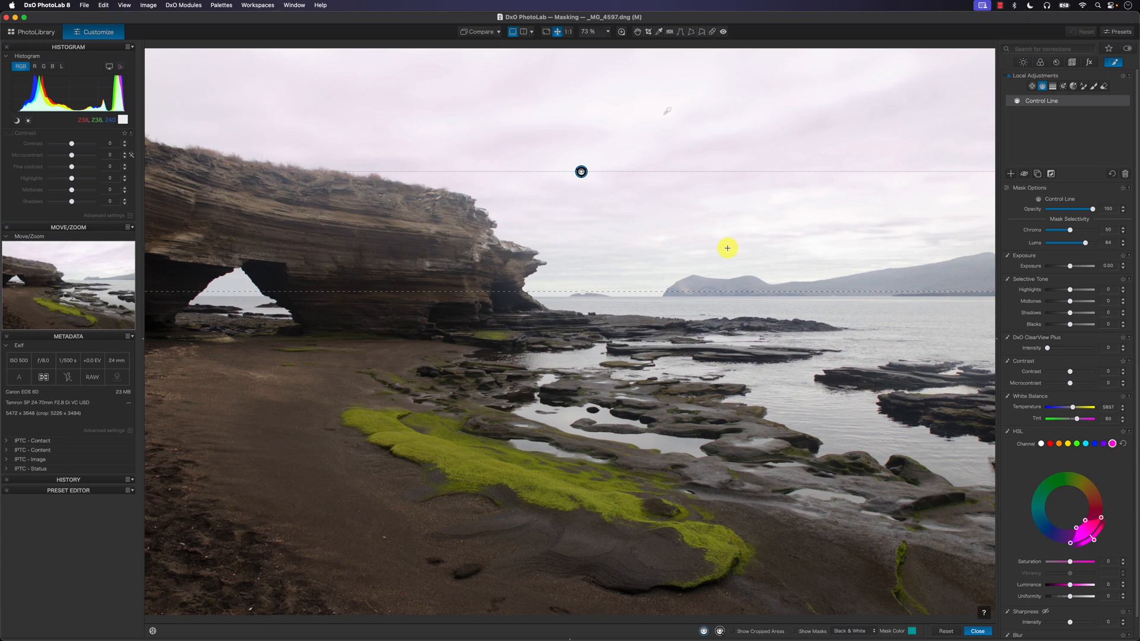
pyautogui.click(638, 33)
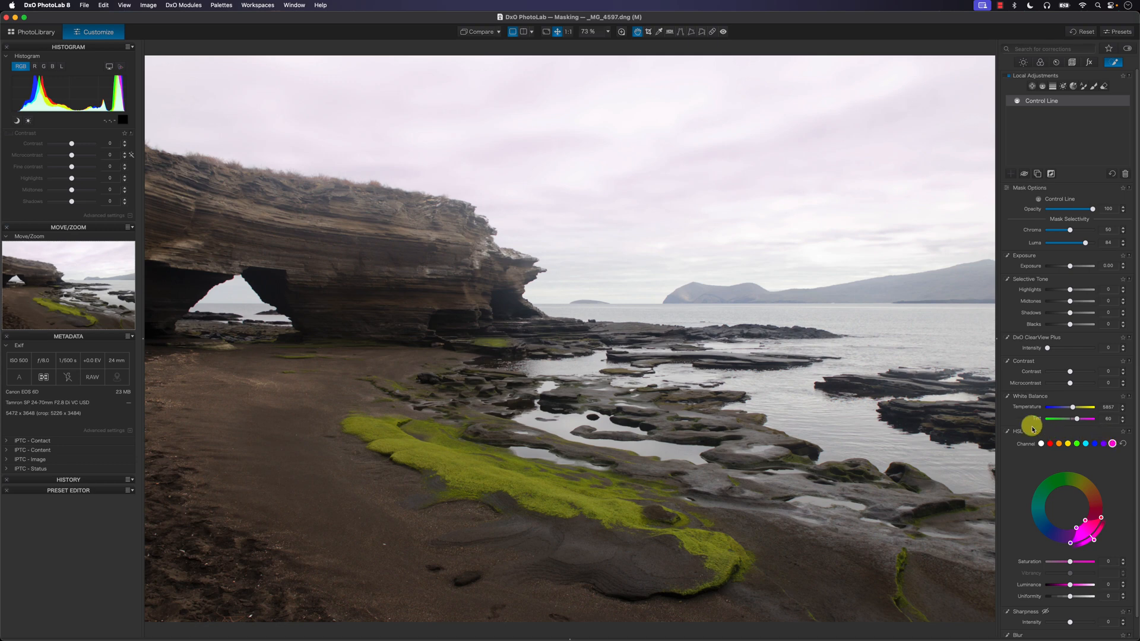
# Step: Try raising the green channel's saturation in the control line's HSL settings
pyautogui.click(1076, 444)
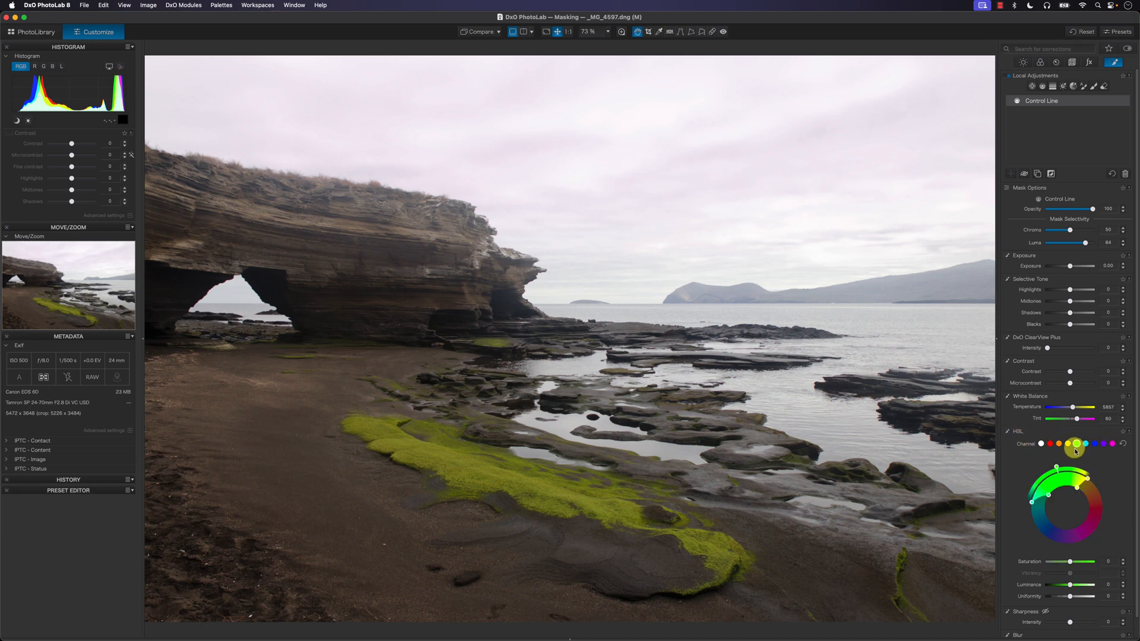
pyautogui.moveTo(1072, 566); pyautogui.dragTo(1084, 567)
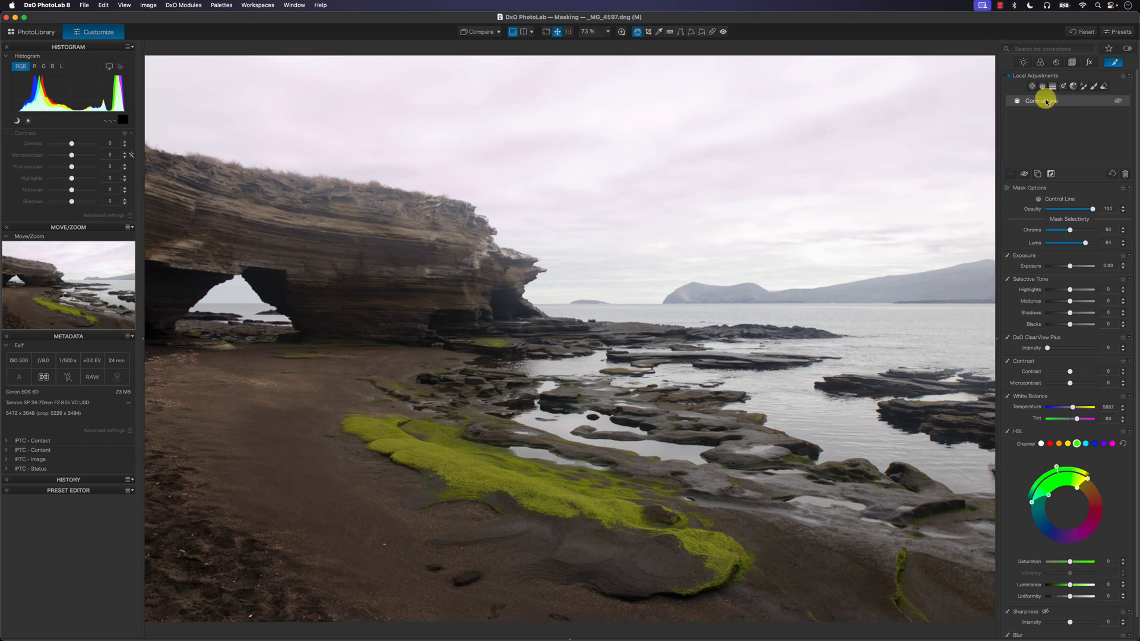
# Step: In the global HSL correction, shift the green channel's hue toward pure green and raise its saturation to about 29
pyautogui.click(1038, 63)
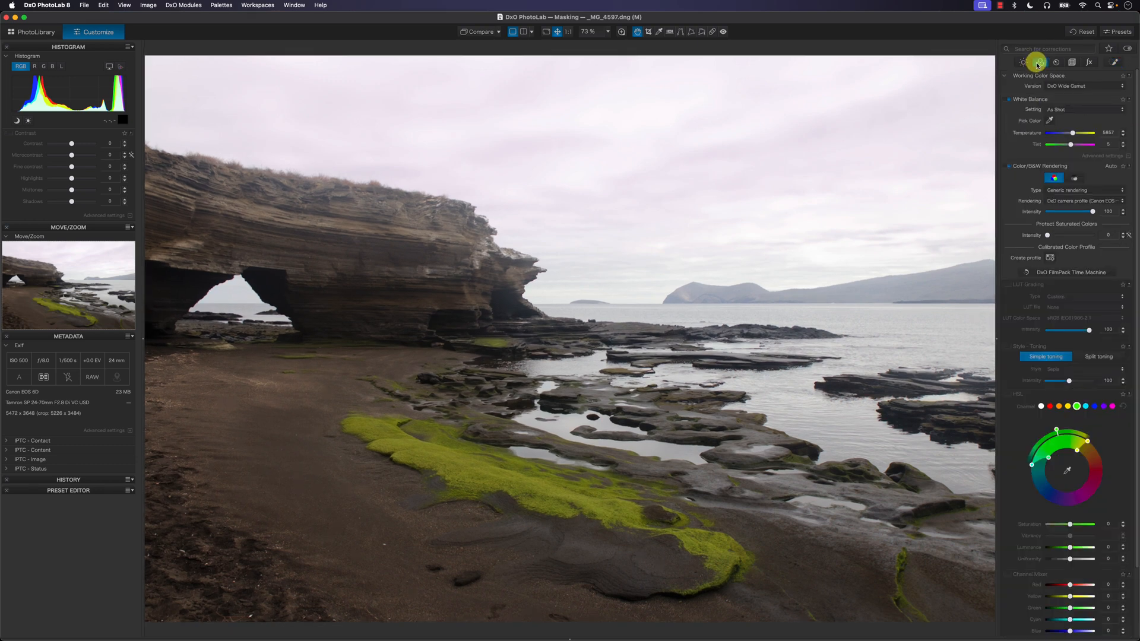
pyautogui.moveTo(1138, 272); pyautogui.dragTo(1137, 358)
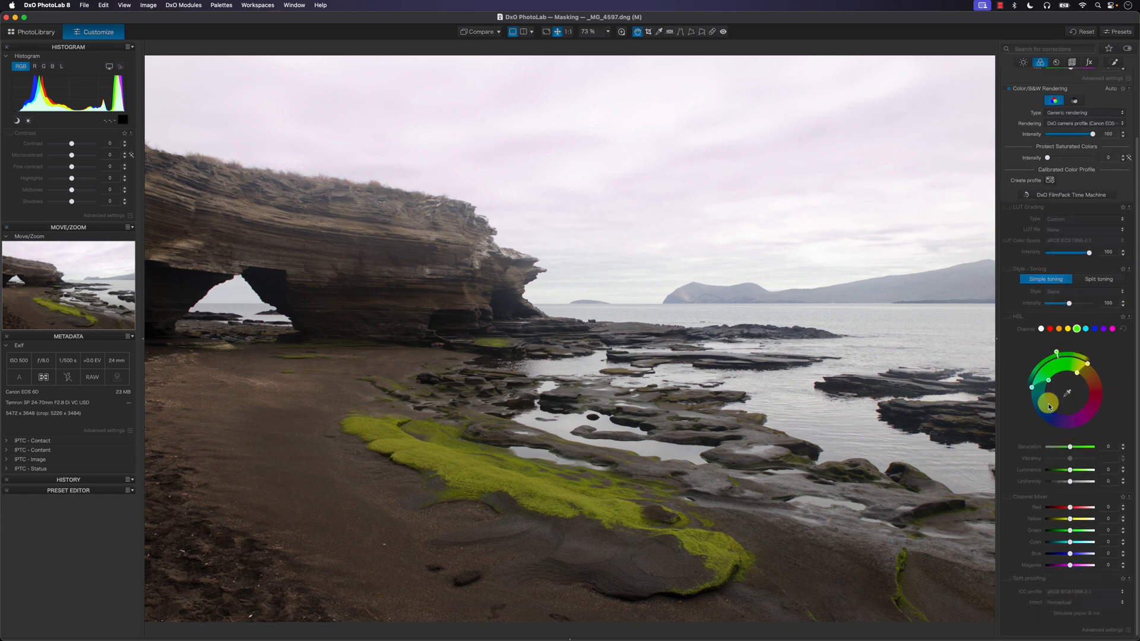
pyautogui.moveTo(1070, 447); pyautogui.dragTo(1081, 449)
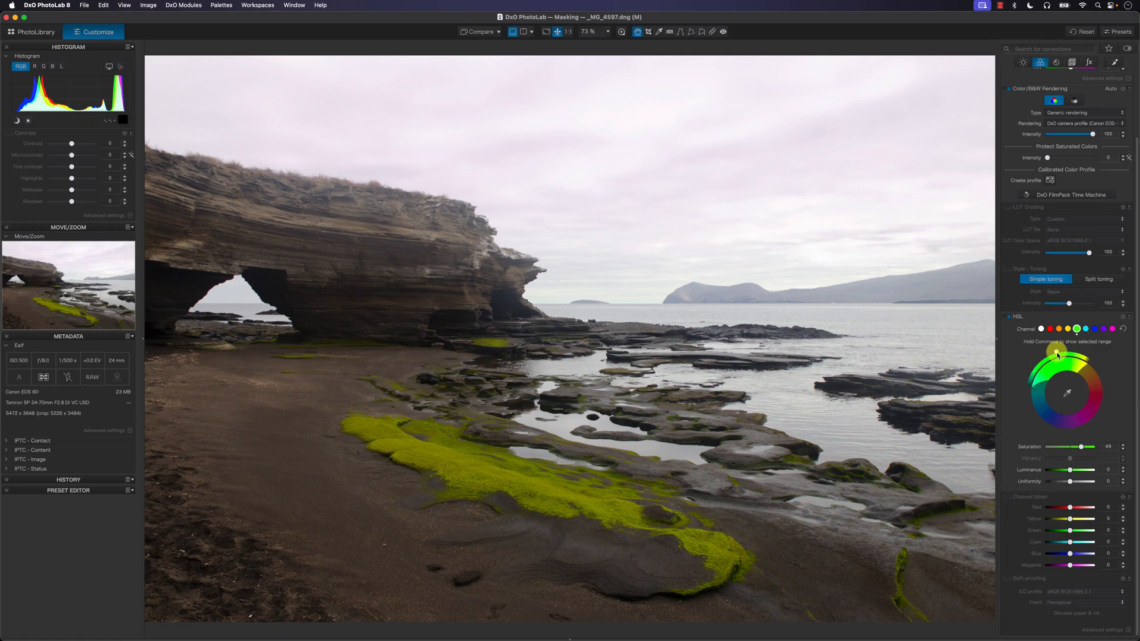
pyautogui.moveTo(1054, 354); pyautogui.dragTo(1049, 358)
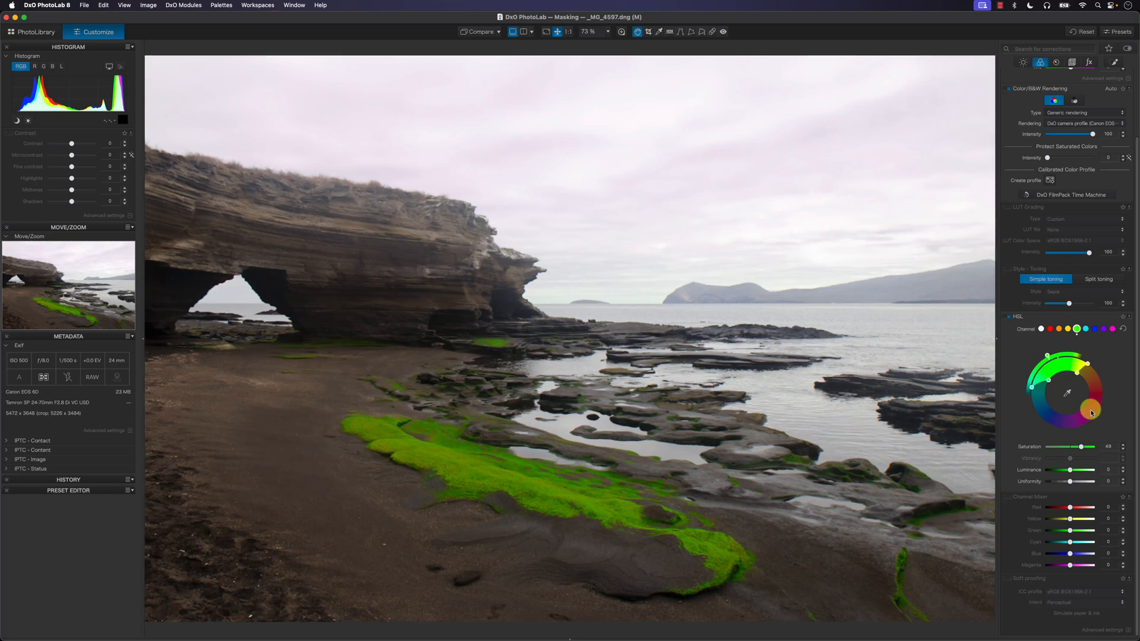
pyautogui.moveTo(1076, 448)
pyautogui.mouseDown()
pyautogui.moveTo(1090, 451)
pyautogui.moveTo(1077, 448)
pyautogui.mouseUp()
pyautogui.click(1109, 447)
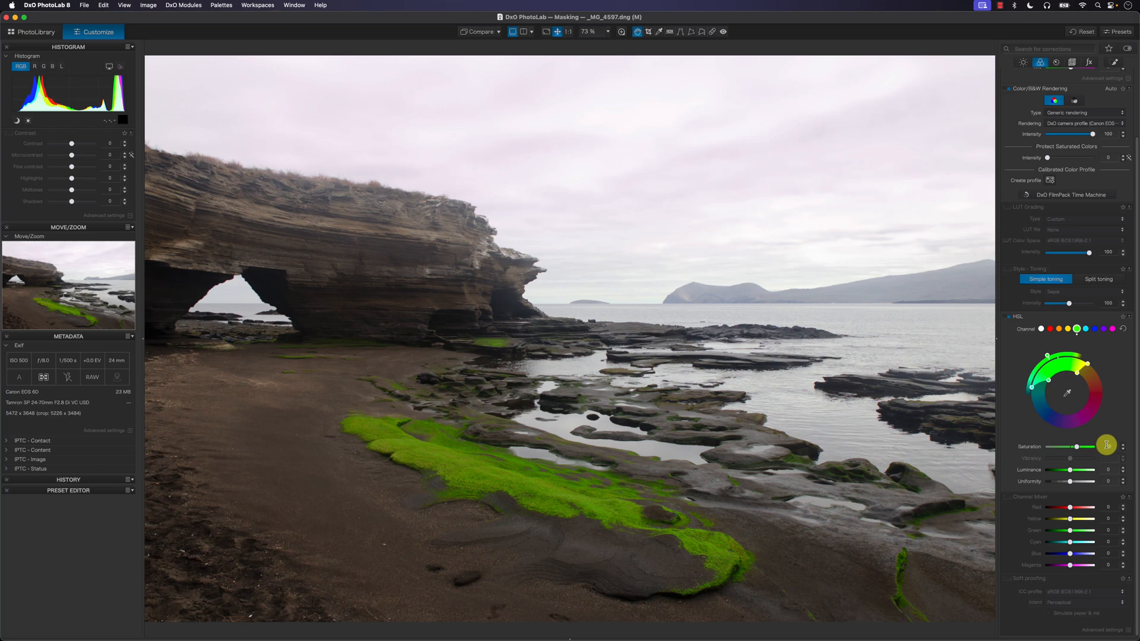
# Step: Try a higher luminance on the green channel and reset it to 0
pyautogui.click(1071, 472)
pyautogui.moveTo(1071, 472); pyautogui.dragTo(1088, 476)
pyautogui.doubleClick(1089, 476)
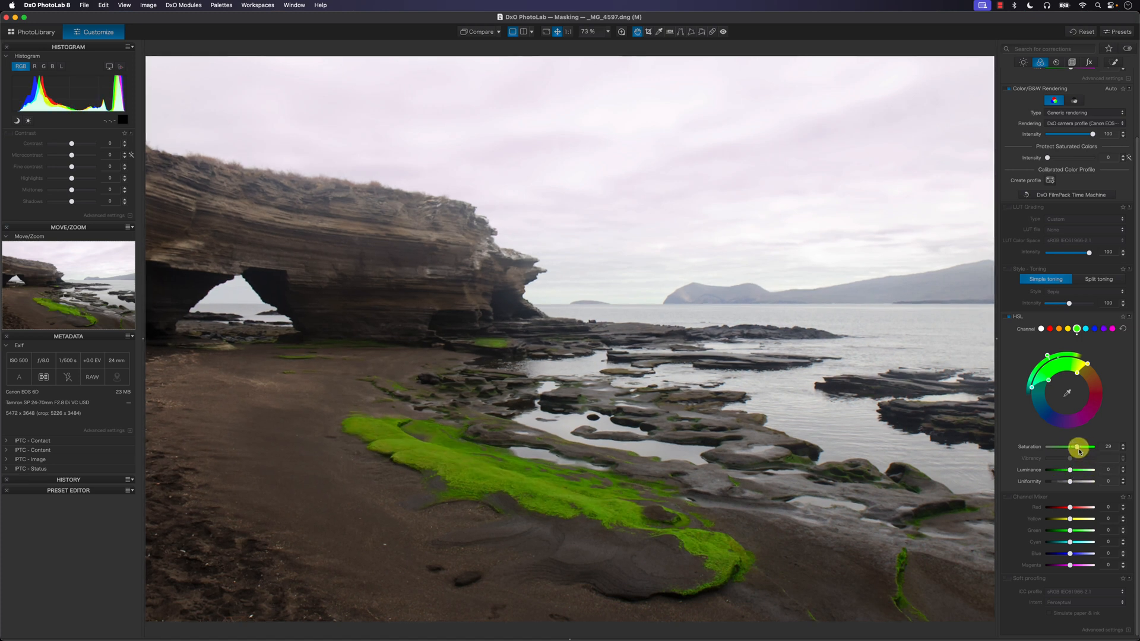
# Step: Raise the green channel's saturation to about 36 and fine-tune its hue for a greener moss
pyautogui.moveTo(1079, 452); pyautogui.dragTo(1081, 451)
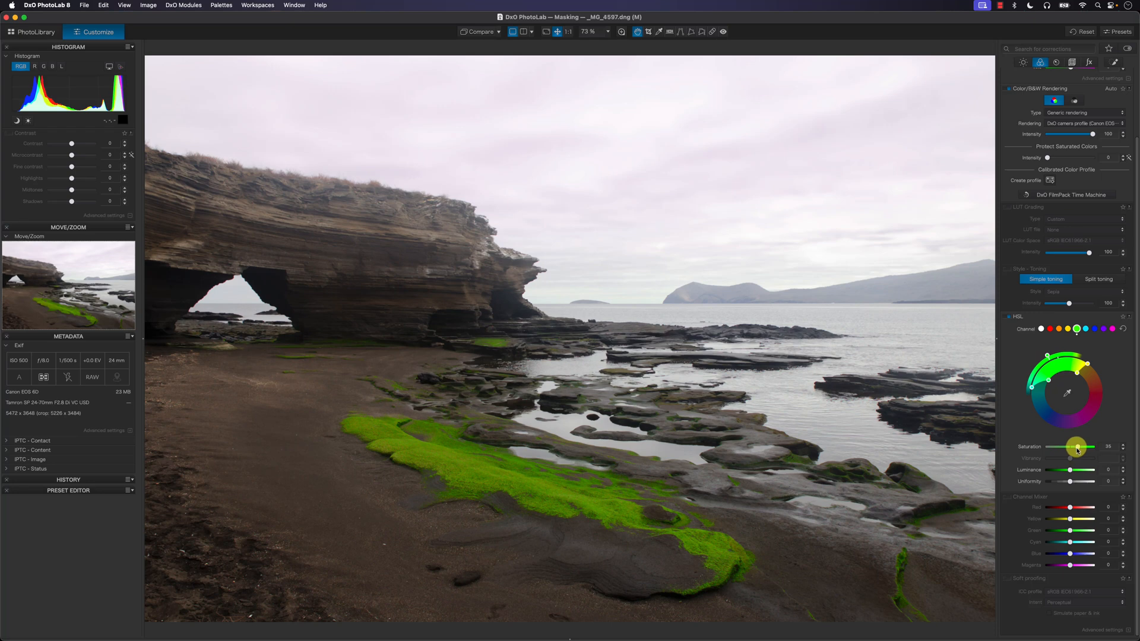
pyautogui.moveTo(1048, 357); pyautogui.dragTo(1051, 360)
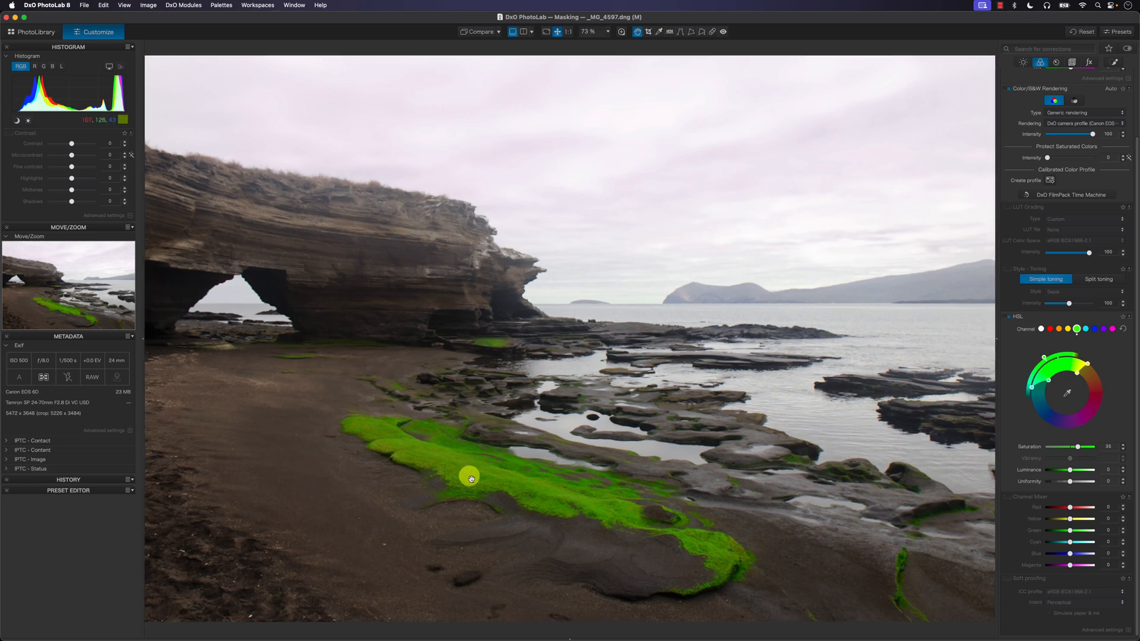
# Step: Nudge the green channel's hue slightly further in the global HSL correction
pyautogui.moveTo(1046, 360); pyautogui.dragTo(1048, 360)
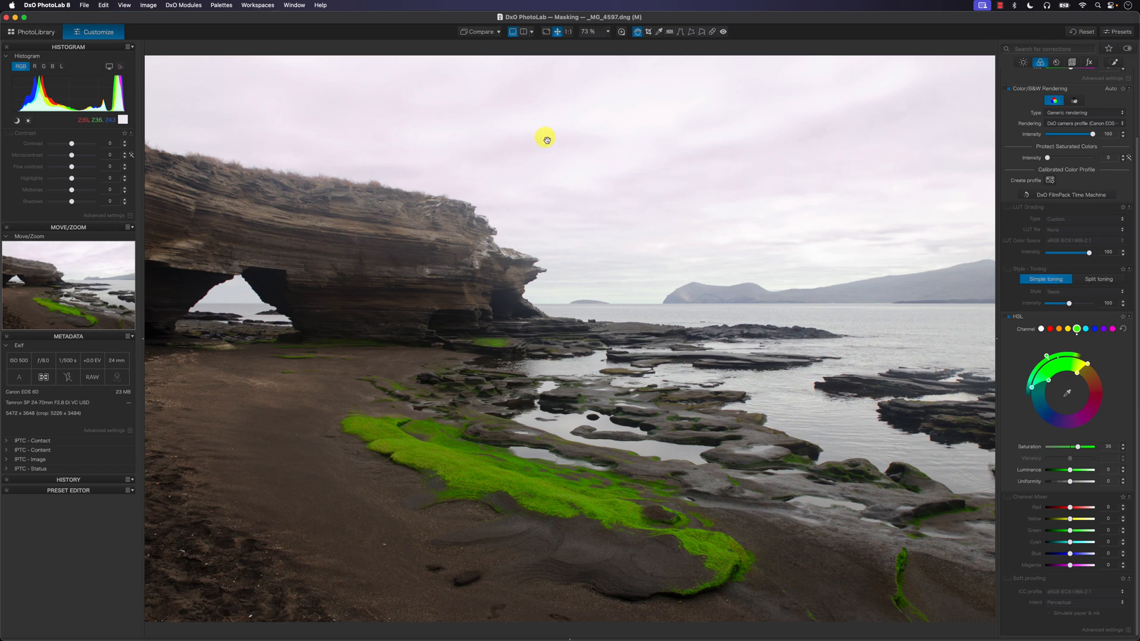
# Step: In the control line's selective tone settings, lower the sky's highlights to about -64 and its midtones to about -46
pyautogui.click(1114, 62)
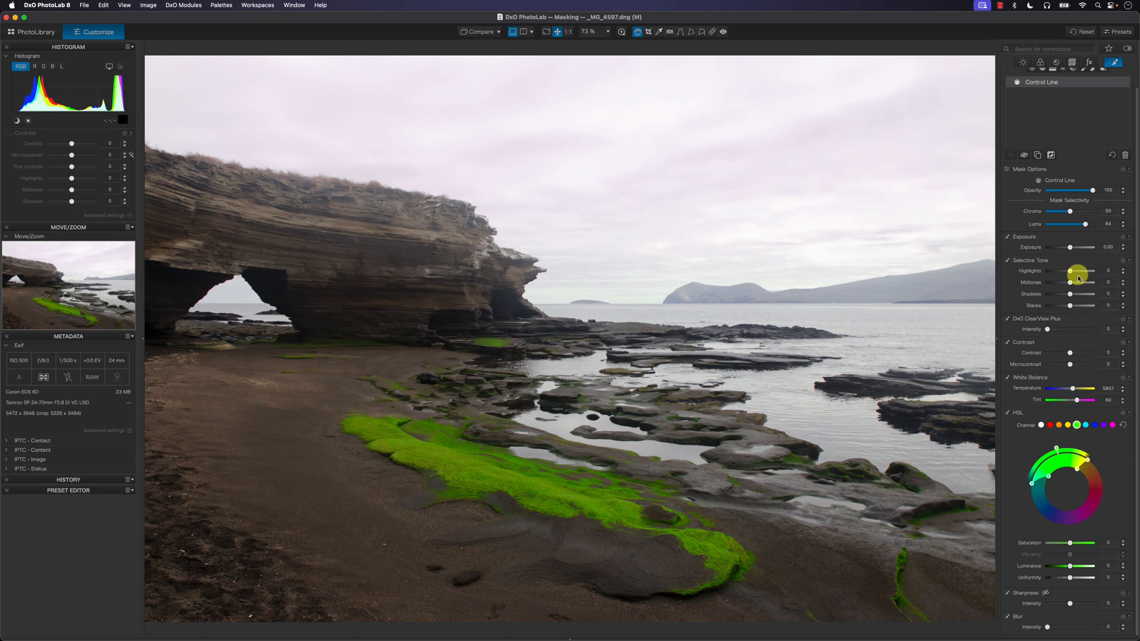
pyautogui.click(1048, 247)
pyautogui.moveTo(1050, 250); pyautogui.dragTo(1052, 274)
pyautogui.click(1070, 273)
pyautogui.click(1071, 283)
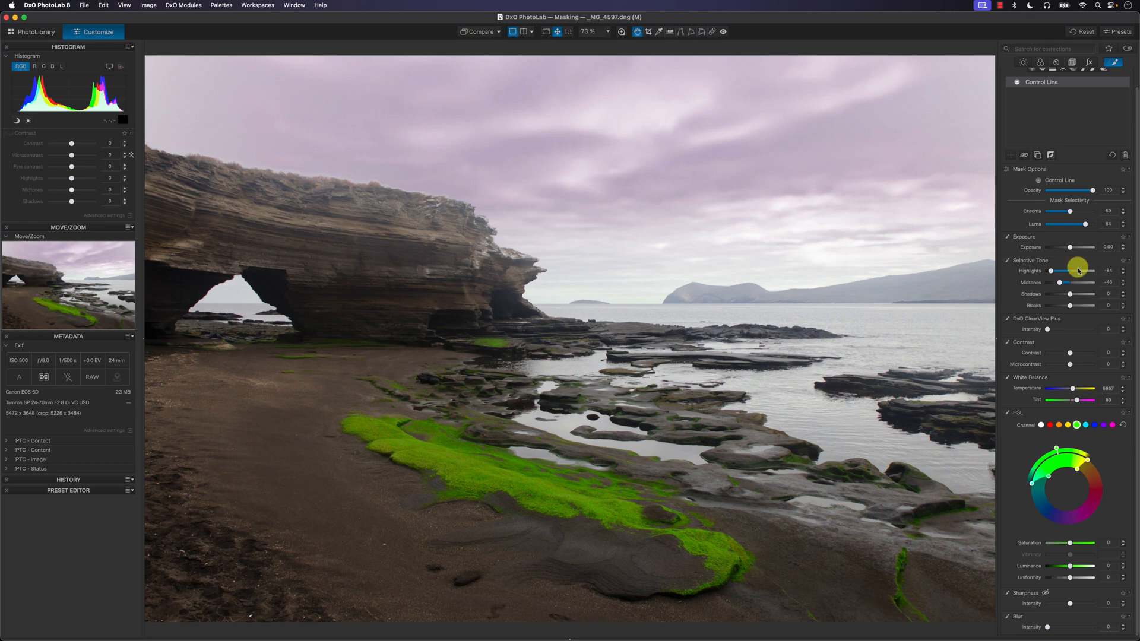
pyautogui.moveTo(1052, 274); pyautogui.dragTo(1058, 275)
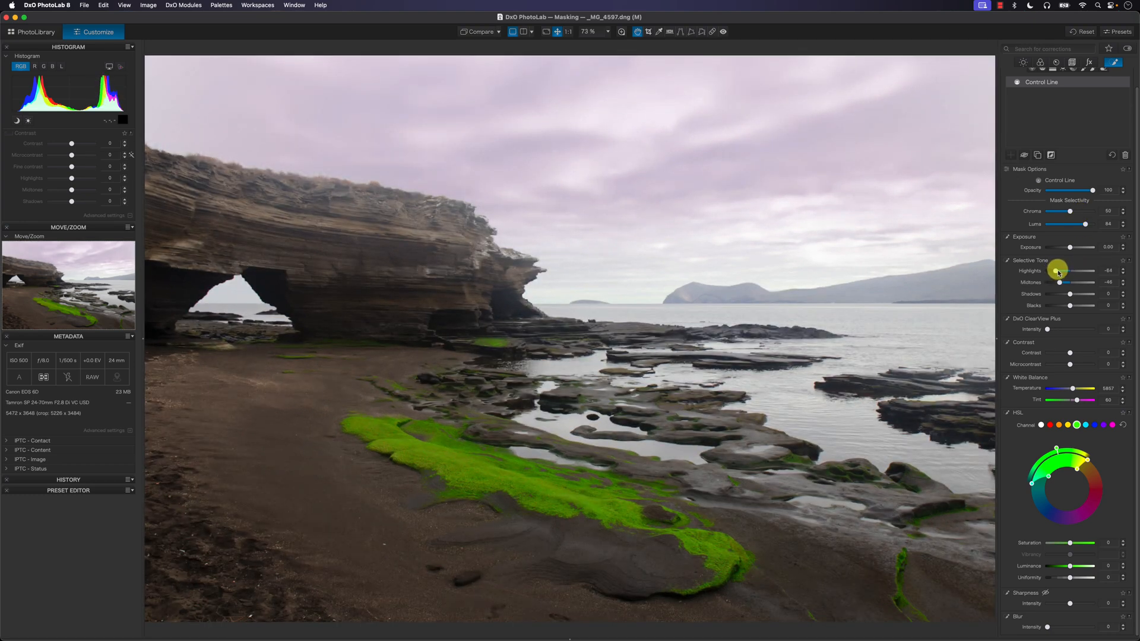
# Step: Compare the sky with and without the control line adjustment, and lower its midtones to about -53
pyautogui.click(1025, 156)
pyautogui.click(1024, 156)
pyautogui.moveTo(1061, 285); pyautogui.dragTo(1059, 285)
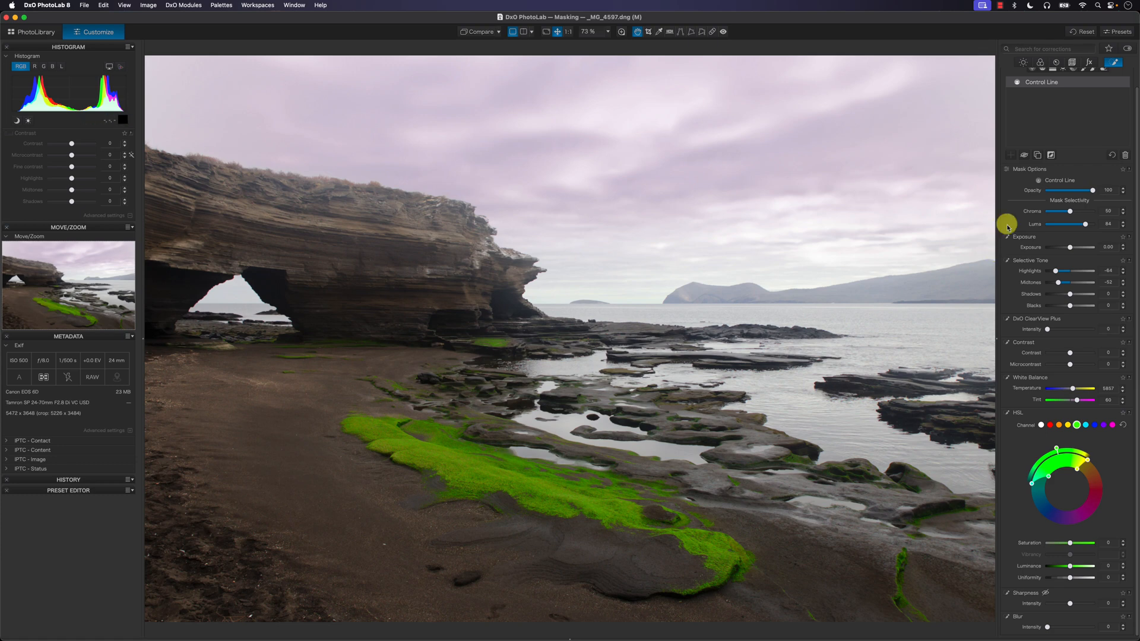
# Step: For the whole image, set the contrast to about 12, the microcontrast to 14 and the blacks to about -11
pyautogui.click(1023, 61)
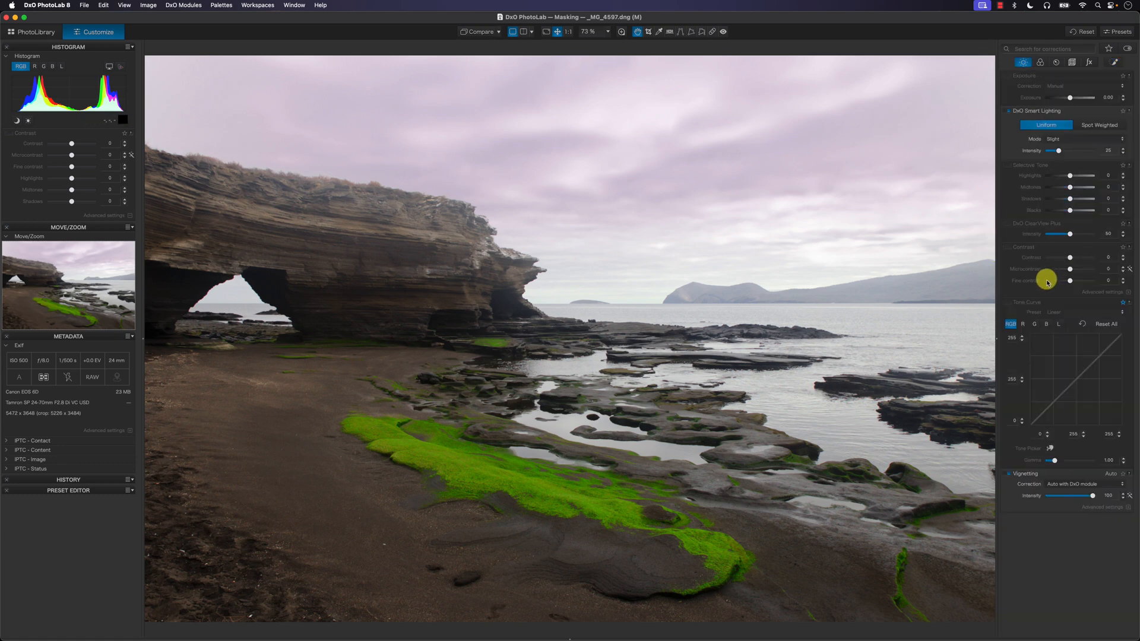
pyautogui.moveTo(1077, 272); pyautogui.dragTo(1074, 273)
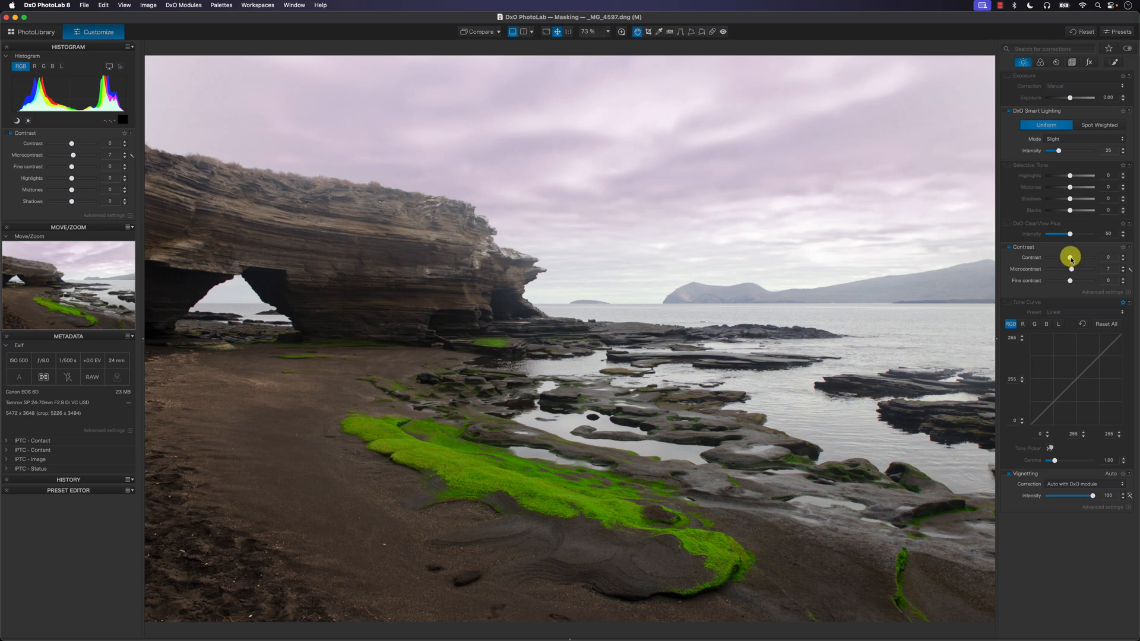
pyautogui.moveTo(1070, 258); pyautogui.dragTo(1073, 258)
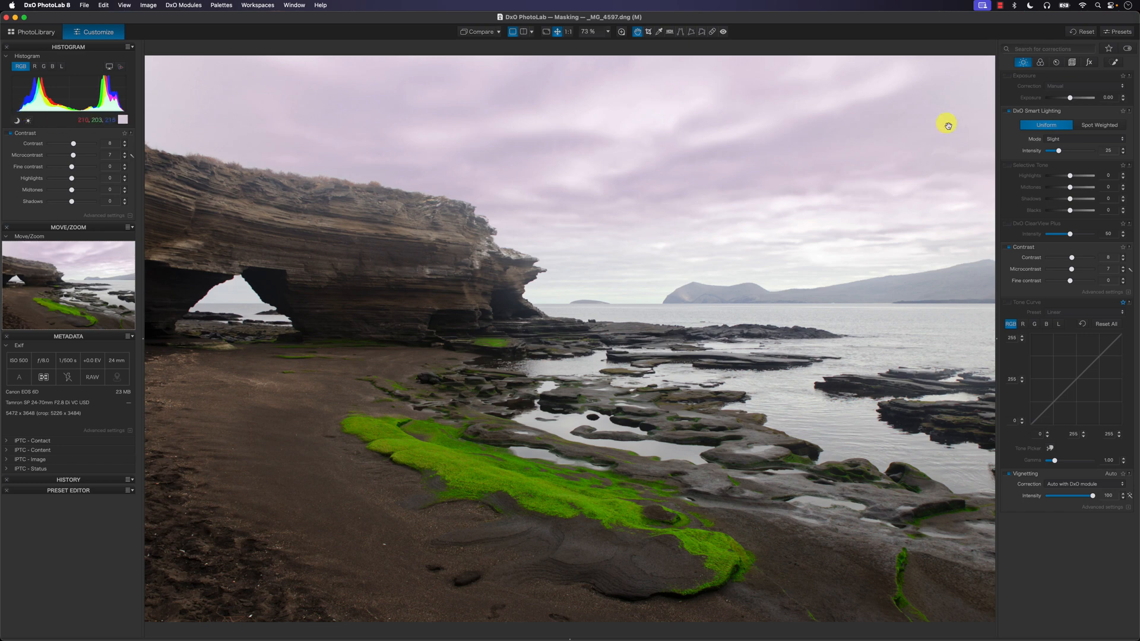
pyautogui.moveTo(1070, 210); pyautogui.dragTo(1068, 212)
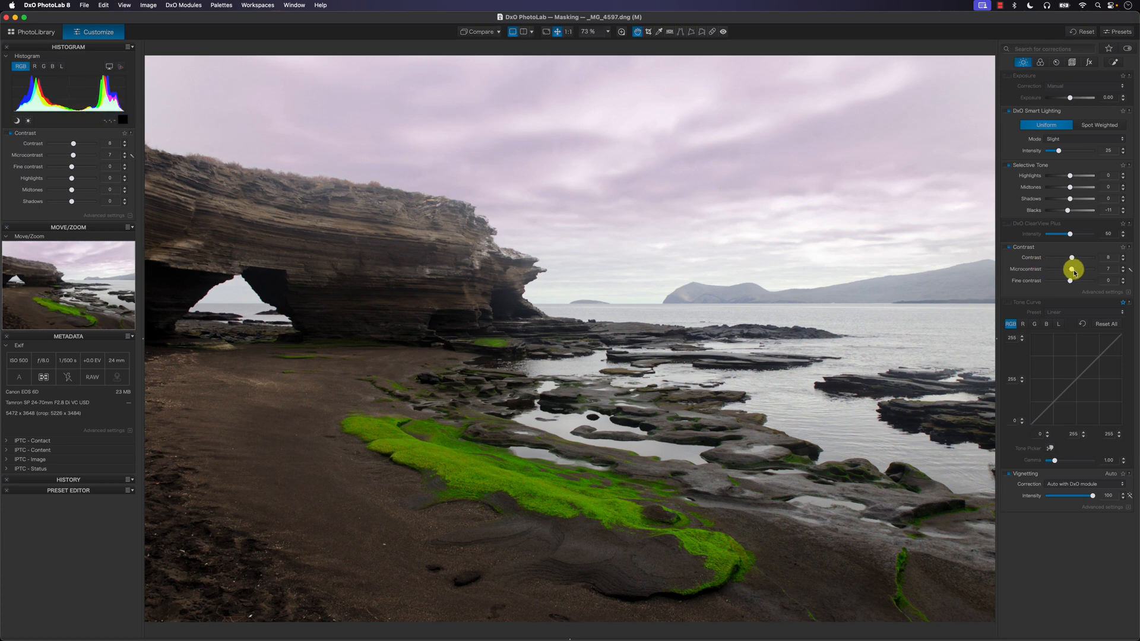
pyautogui.moveTo(1074, 272); pyautogui.dragTo(1072, 259)
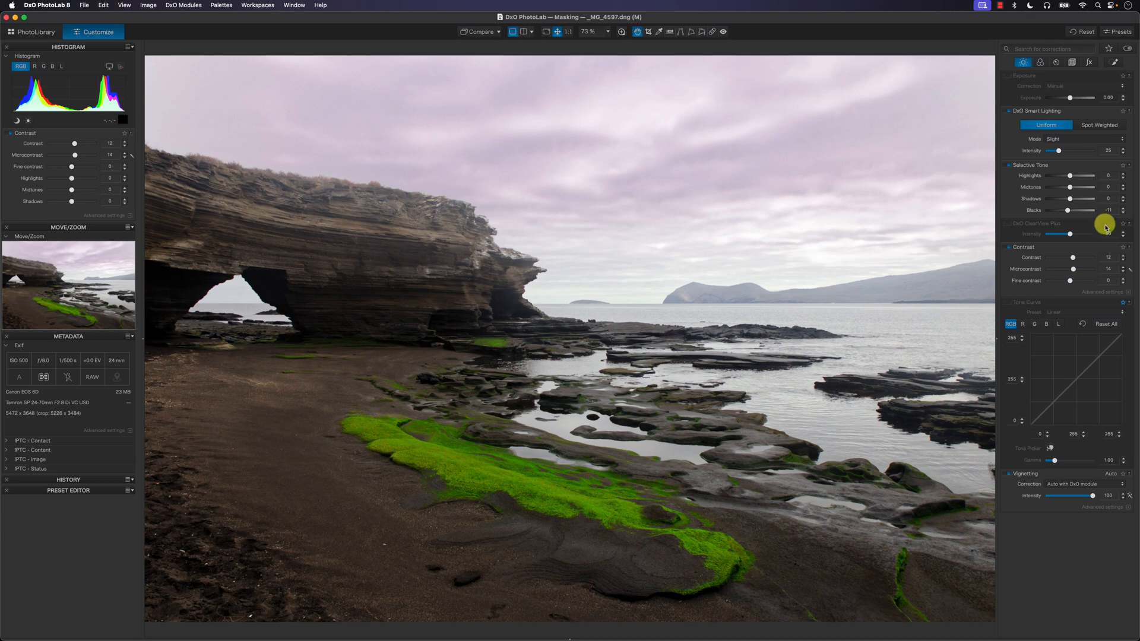
# Step: Darken the image edges with creative vignetting at an intensity of about -28
pyautogui.click(1090, 62)
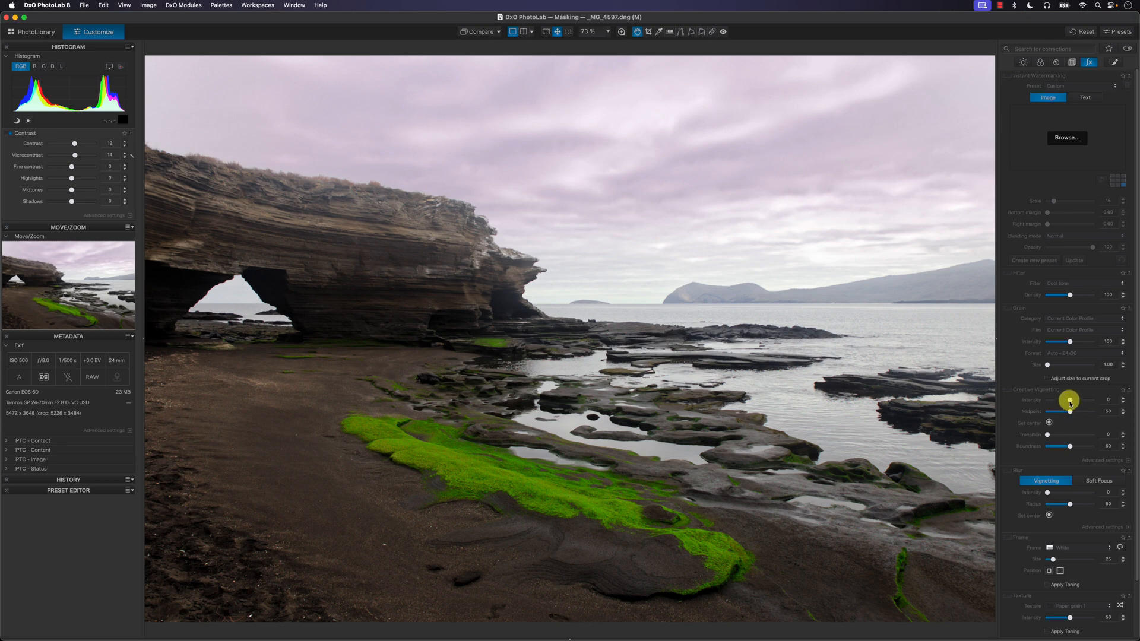
pyautogui.moveTo(1070, 402); pyautogui.dragTo(1062, 400)
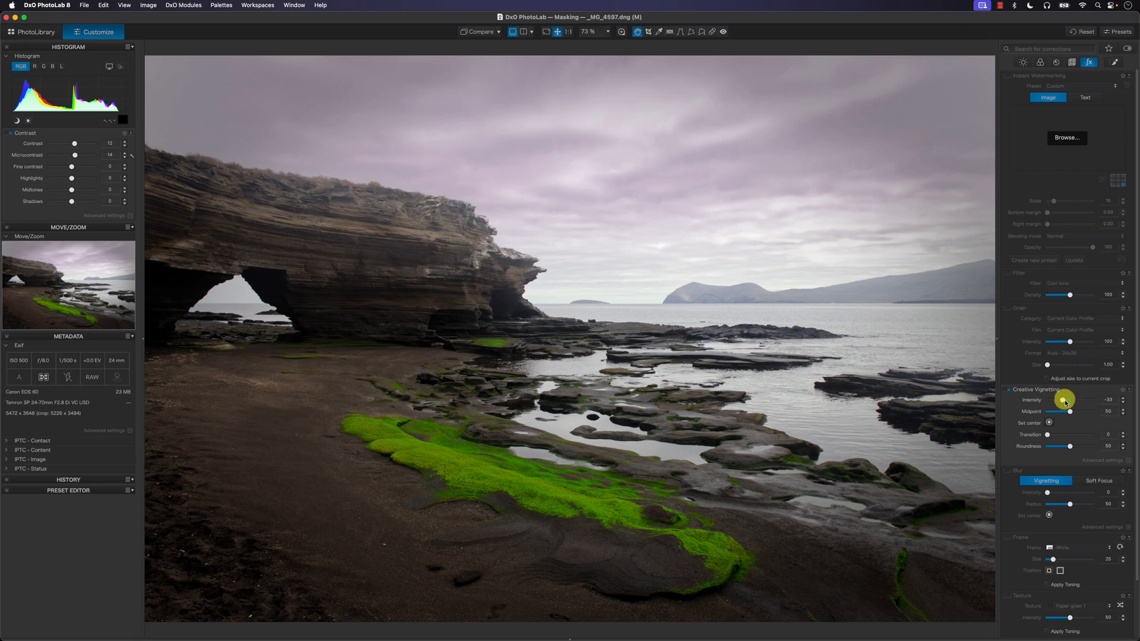
pyautogui.moveTo(1064, 401); pyautogui.dragTo(1064, 400)
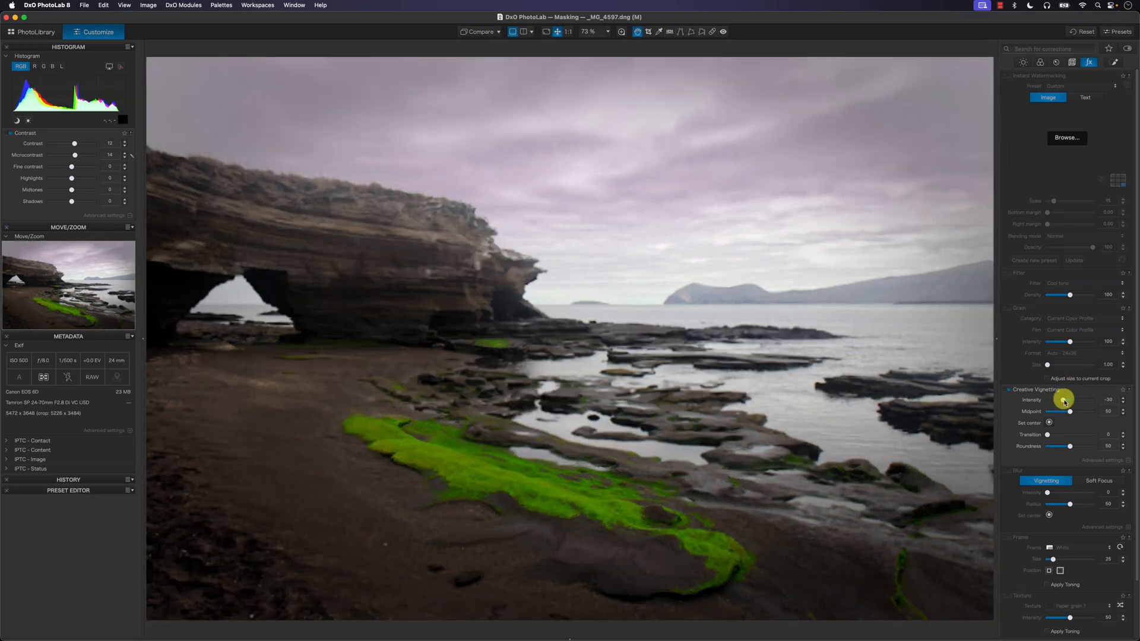
# Step: Move the creative vignetting center onto the green moss and soften its intensity to about -10
pyautogui.click(1051, 425)
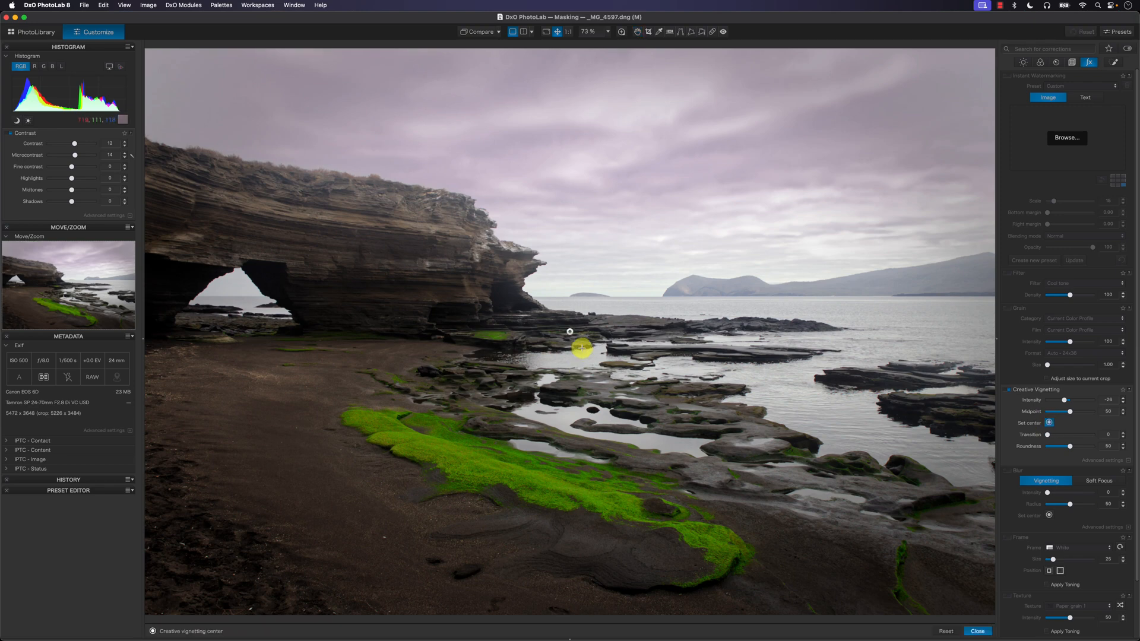
pyautogui.moveTo(569, 332); pyautogui.dragTo(502, 460)
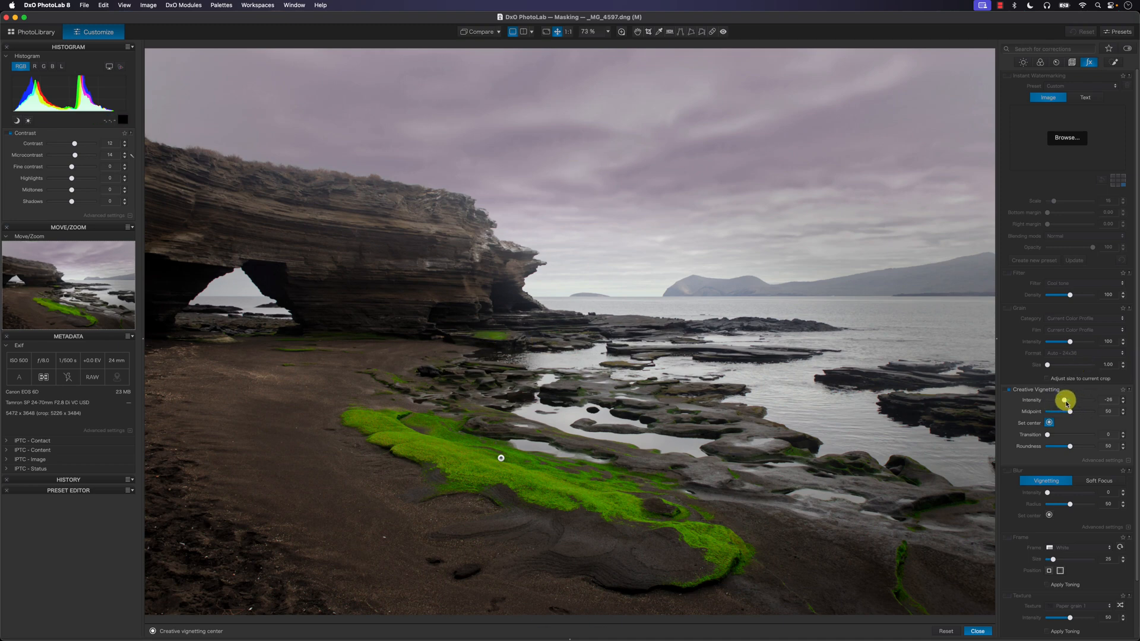
pyautogui.moveTo(1067, 403); pyautogui.dragTo(1071, 405)
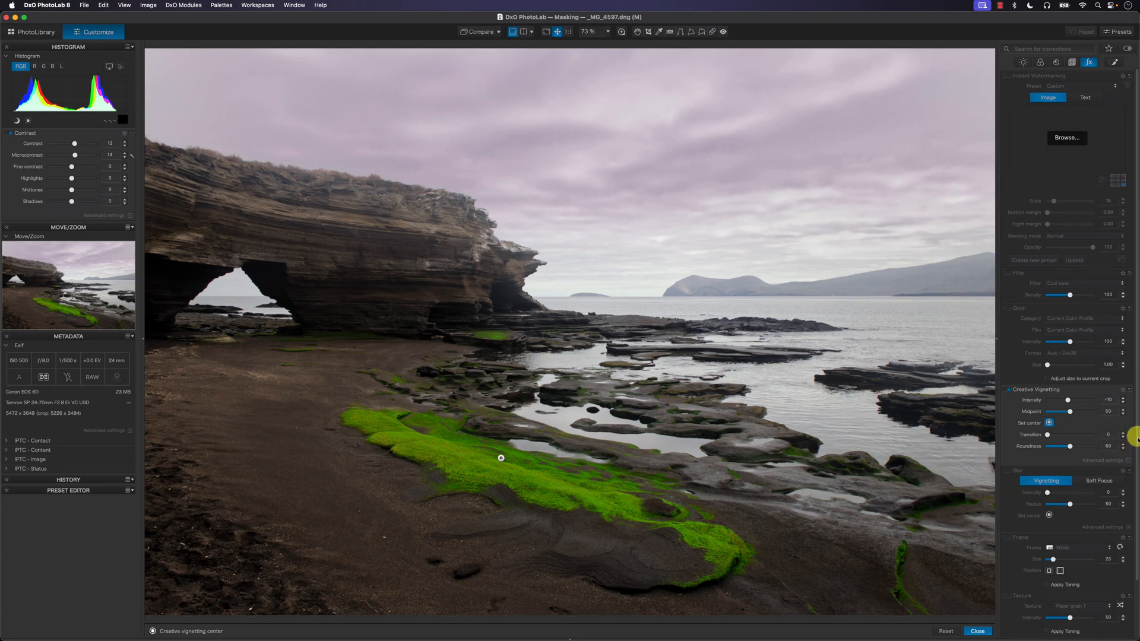
# Step: Add a vignetting blur centered on the green moss and set its intensity to 4
pyautogui.scroll(-2, 1135, 463)
pyautogui.scroll(-4, 1135, 463)
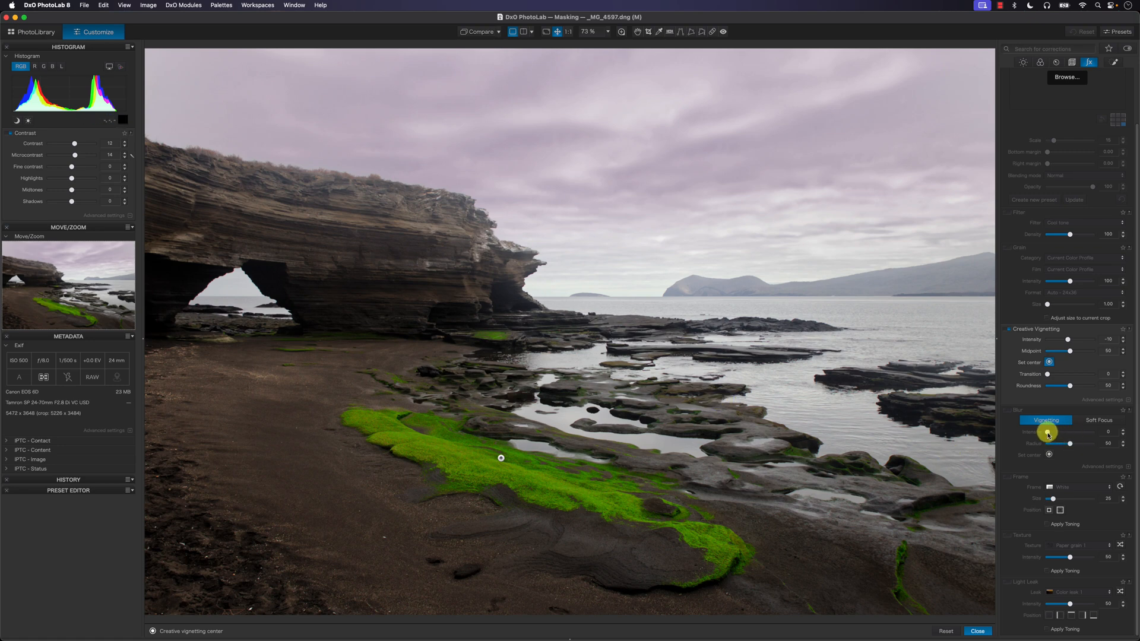
pyautogui.moveTo(1048, 434); pyautogui.dragTo(1055, 436)
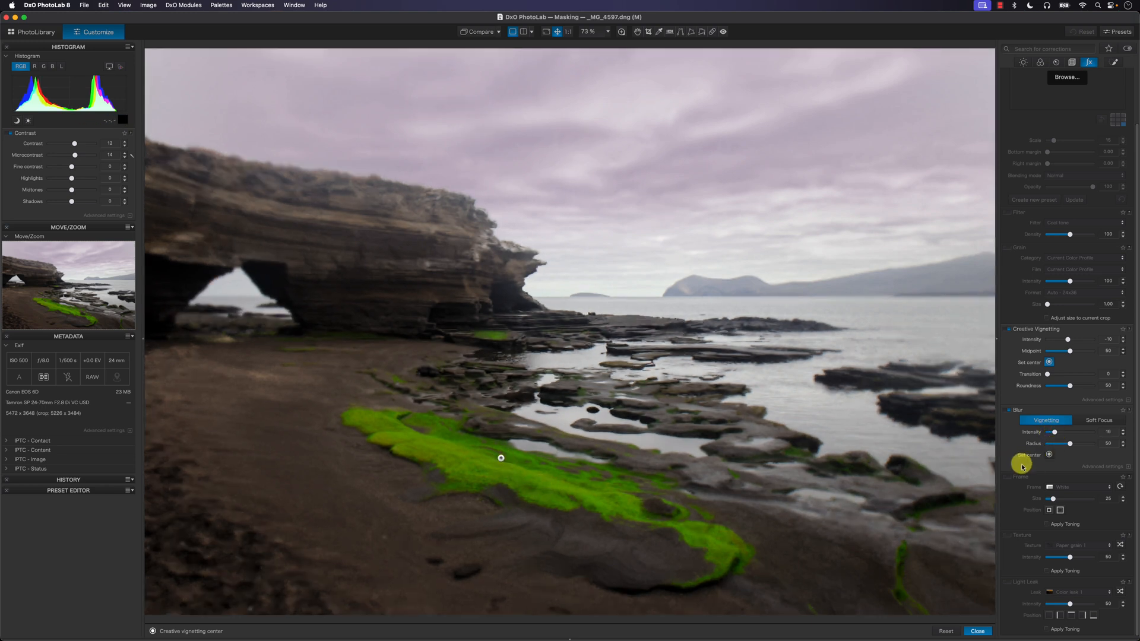
pyautogui.click(1049, 455)
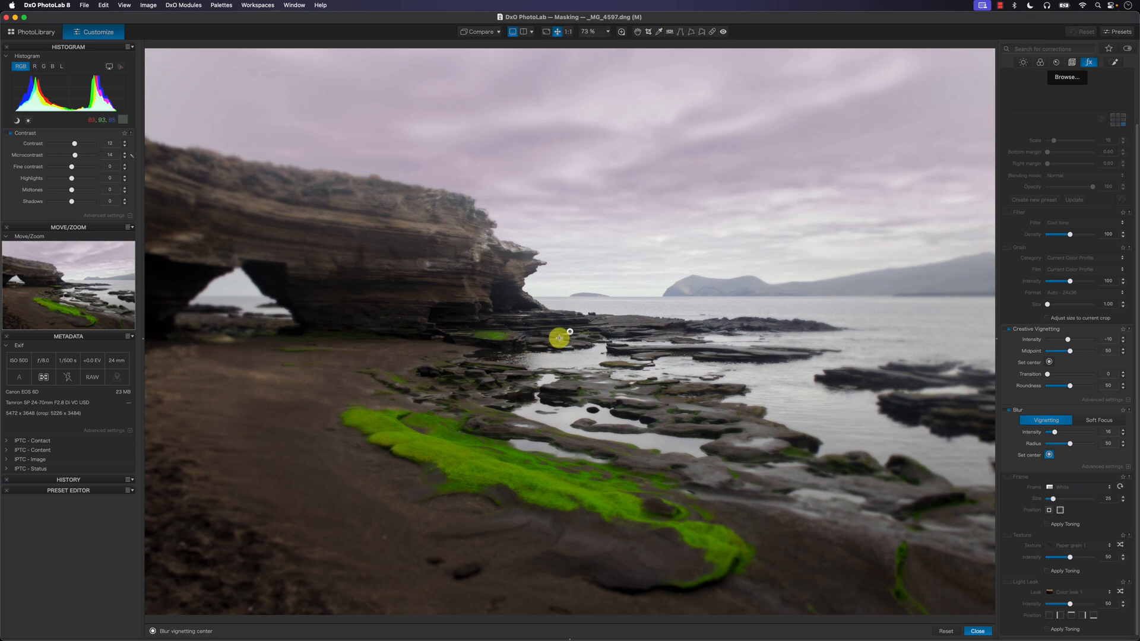
pyautogui.moveTo(569, 331); pyautogui.dragTo(499, 469)
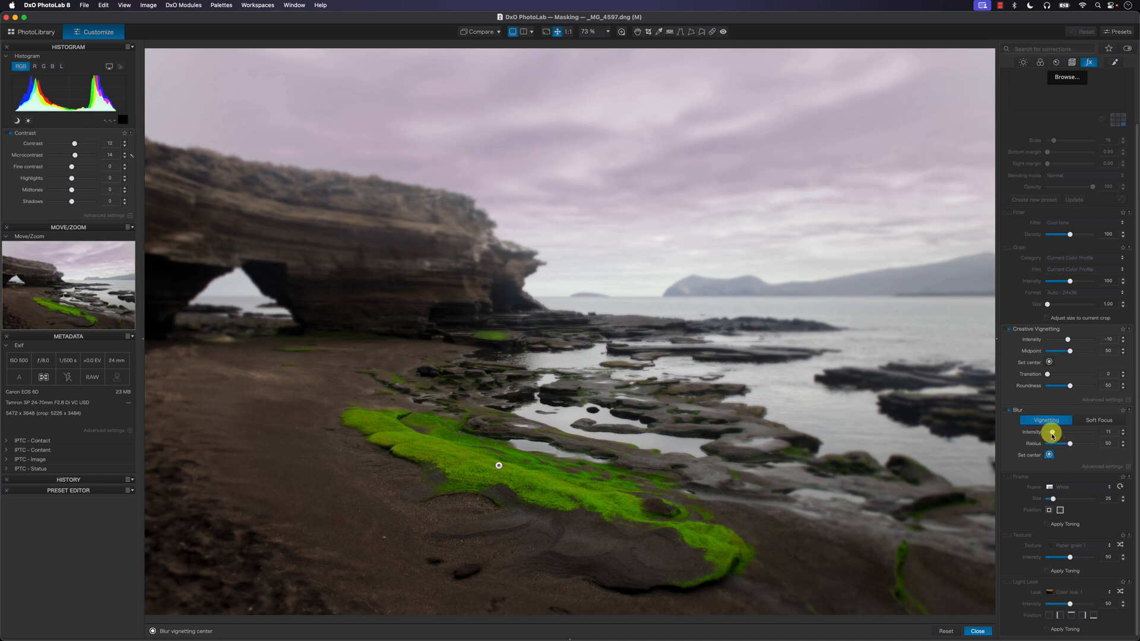
pyautogui.moveTo(1052, 436); pyautogui.dragTo(1049, 436)
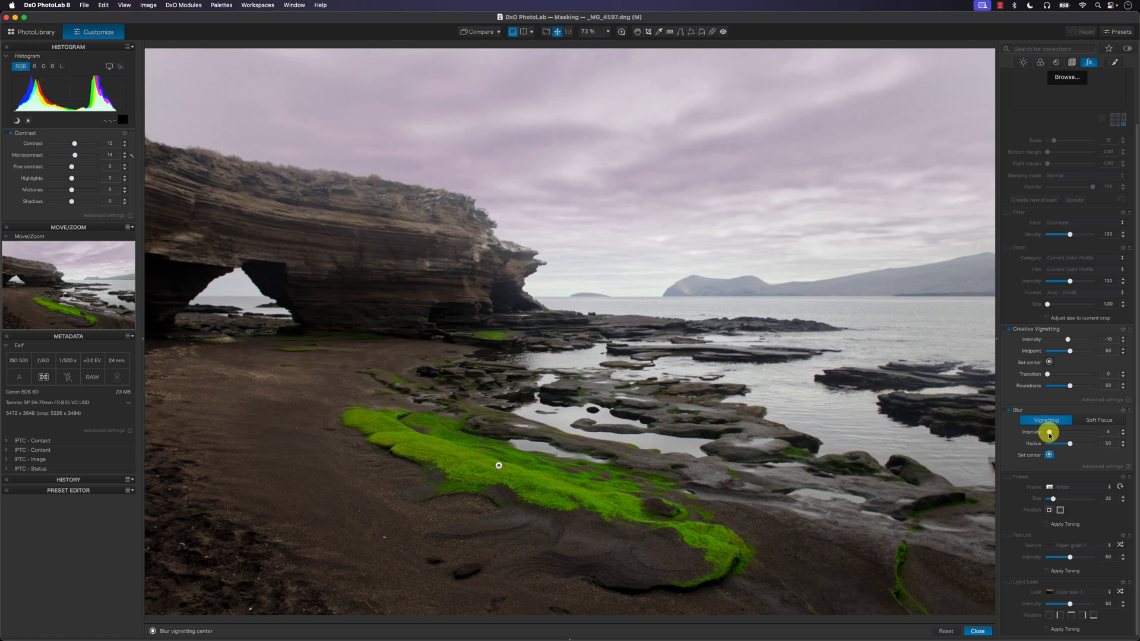
# Step: Switch the blur correction off and on to compare its effect on the photo
pyautogui.click(1009, 411)
pyautogui.click(1009, 411)
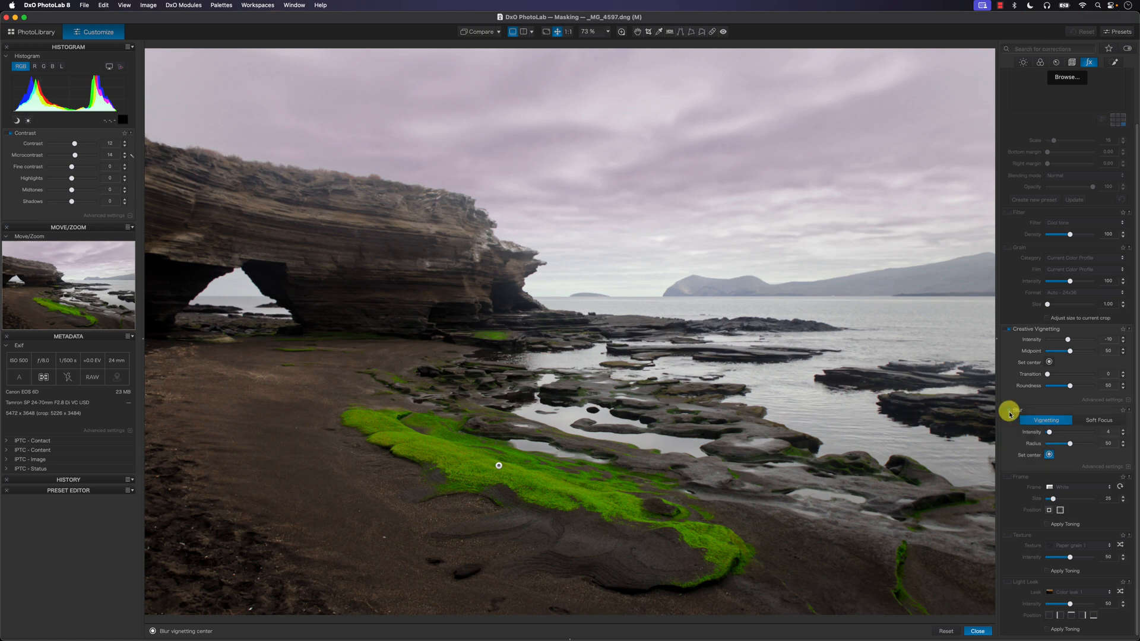
pyautogui.click(1009, 411)
pyautogui.click(1009, 411)
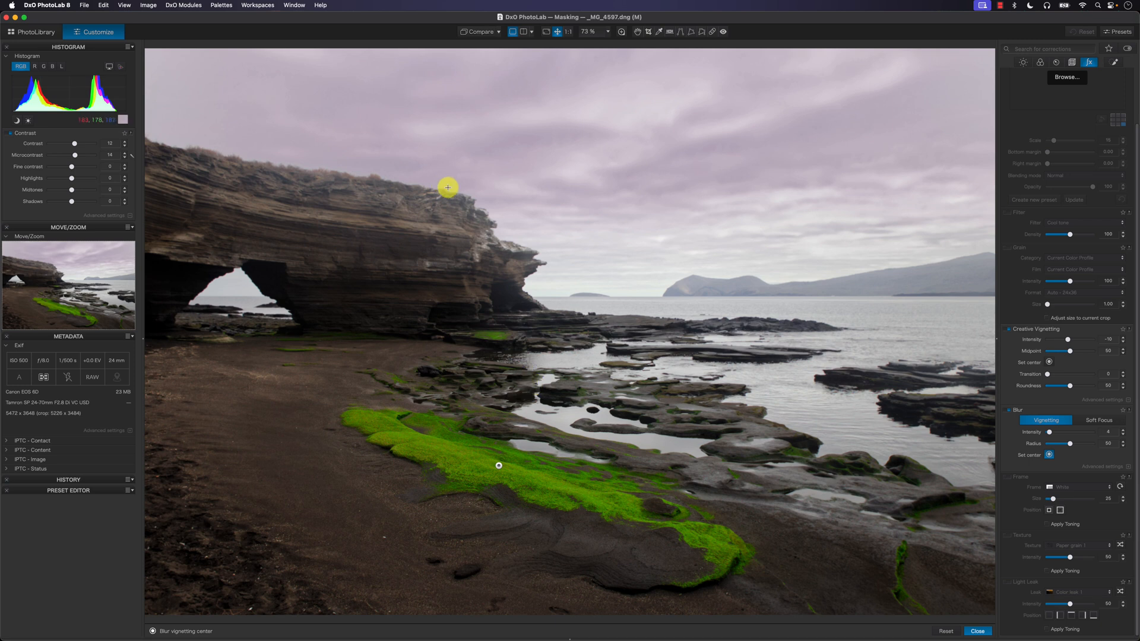
# Step: Compare the original and edited photo in split view and in a side by side left/right view
pyautogui.click(523, 32)
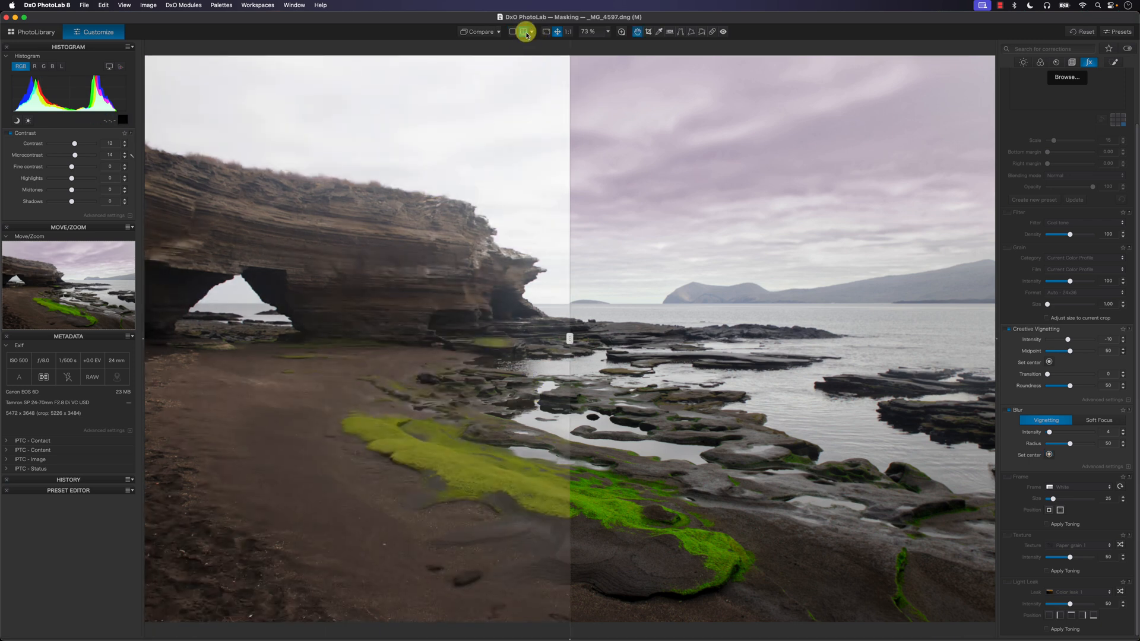
pyautogui.click(529, 31)
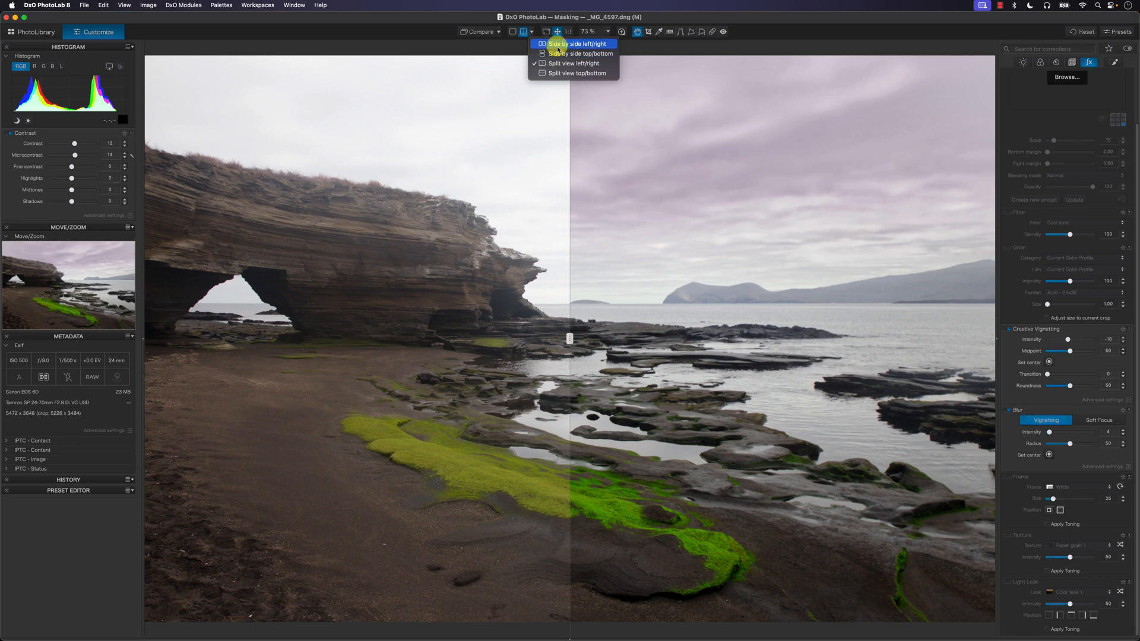
pyautogui.click(553, 44)
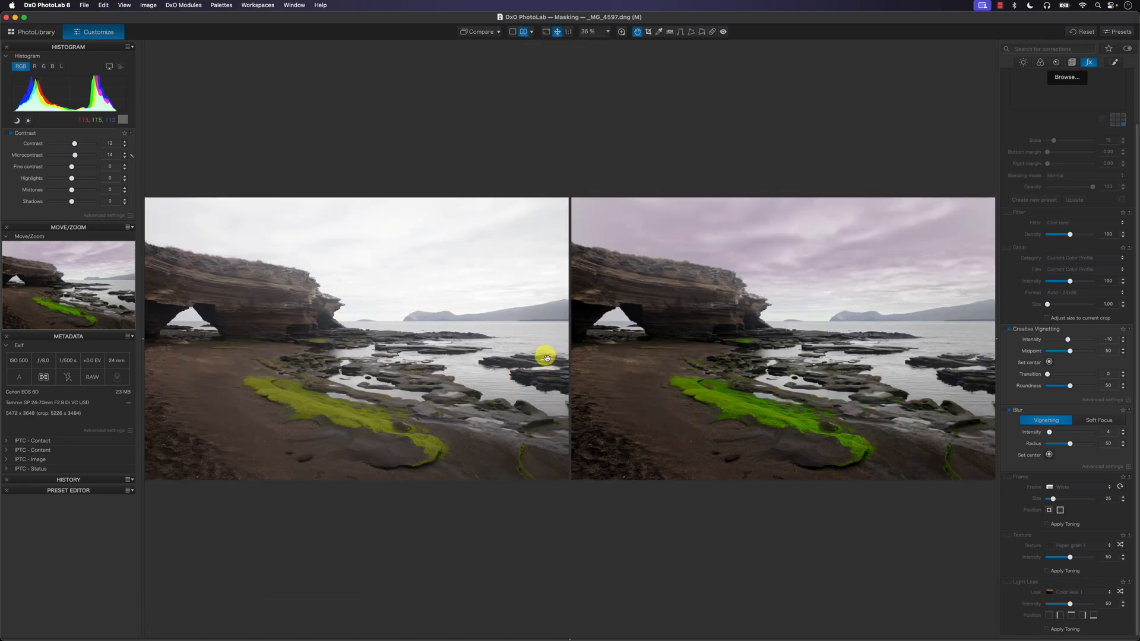